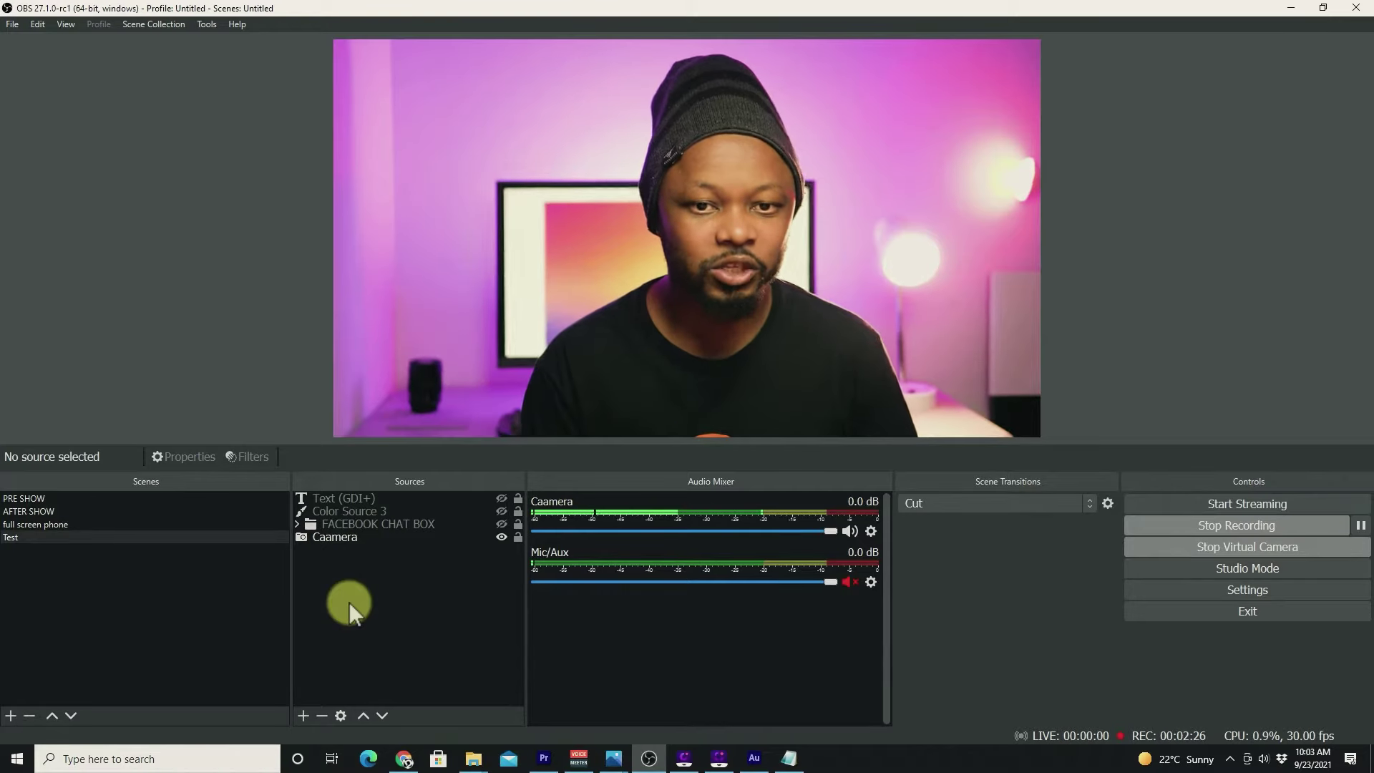
Add a Text (GDI+) source named 'scroll' and set its font to Montserrat.
click(248, 537)
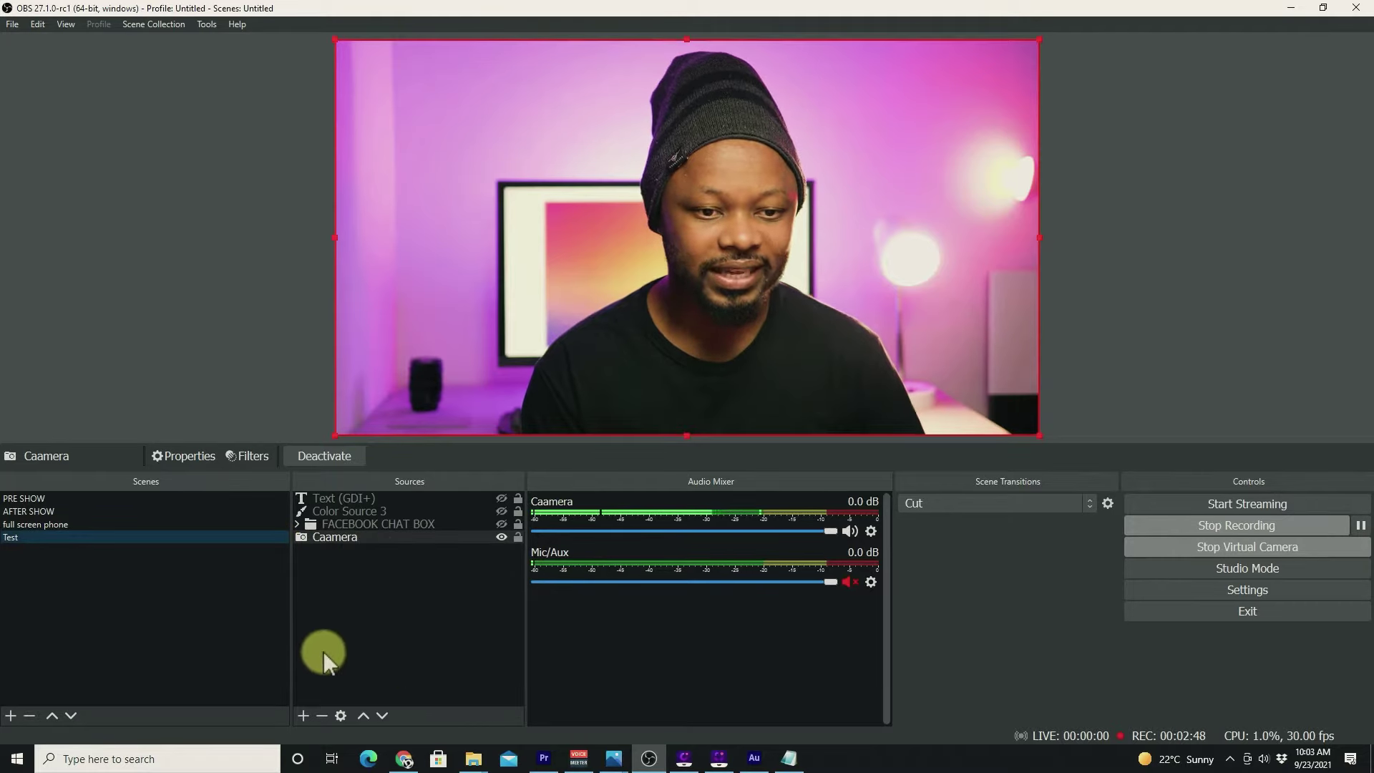
click(384, 661)
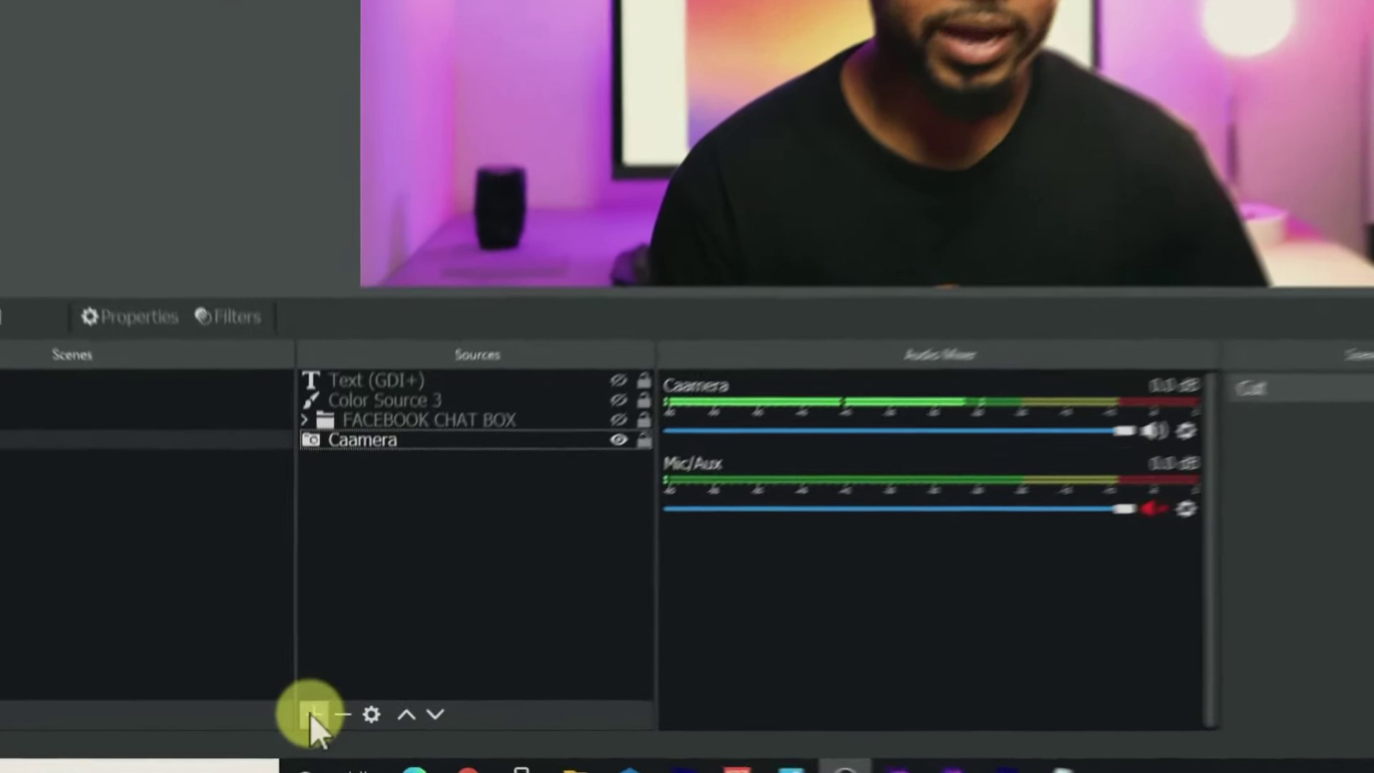
click(303, 716)
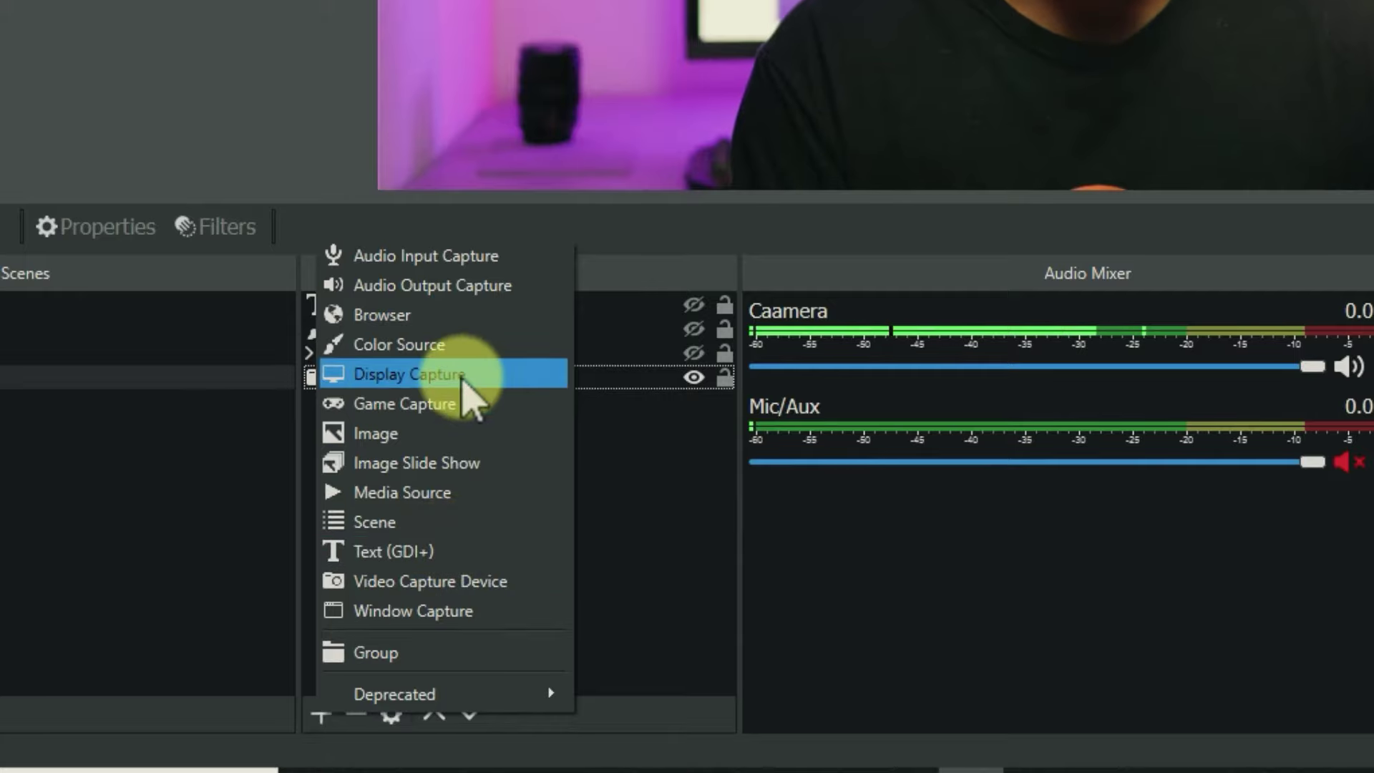
click(450, 551)
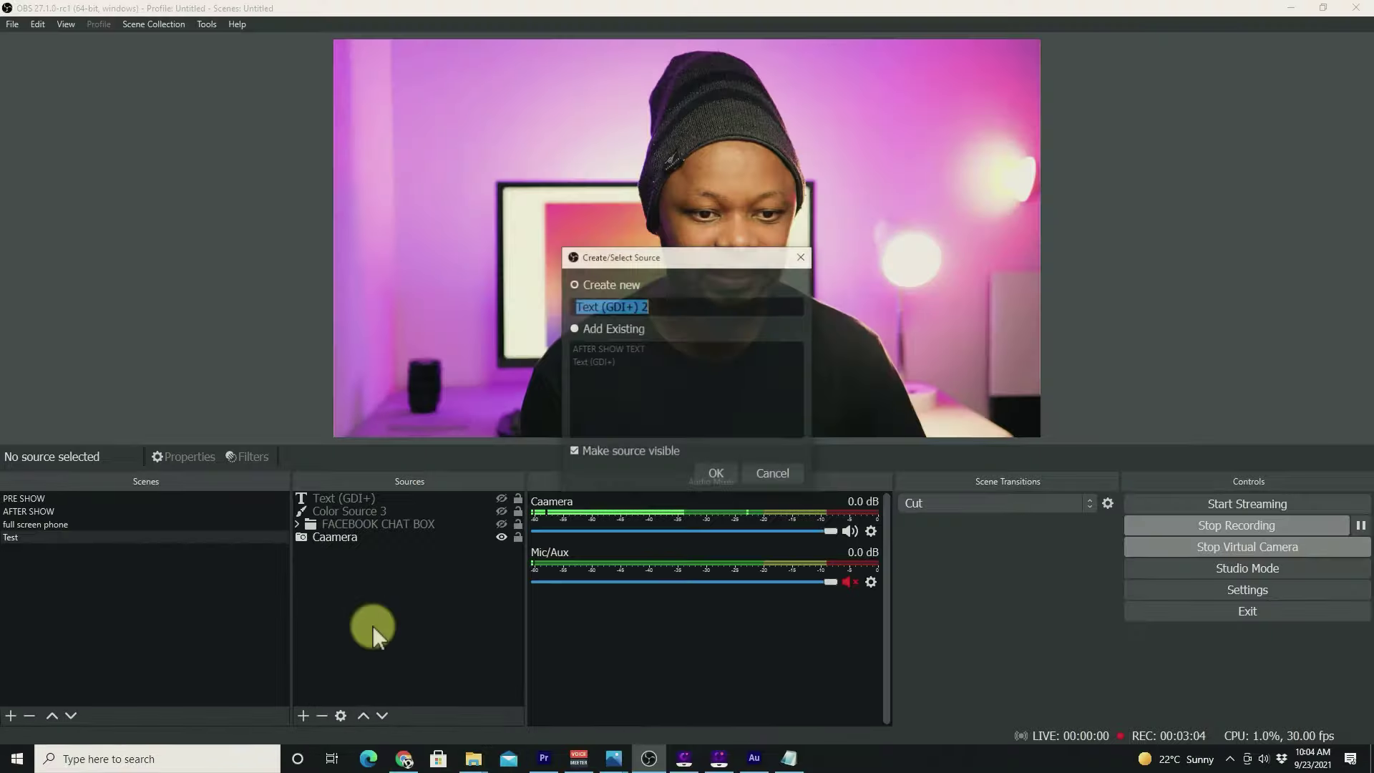
text(scro)
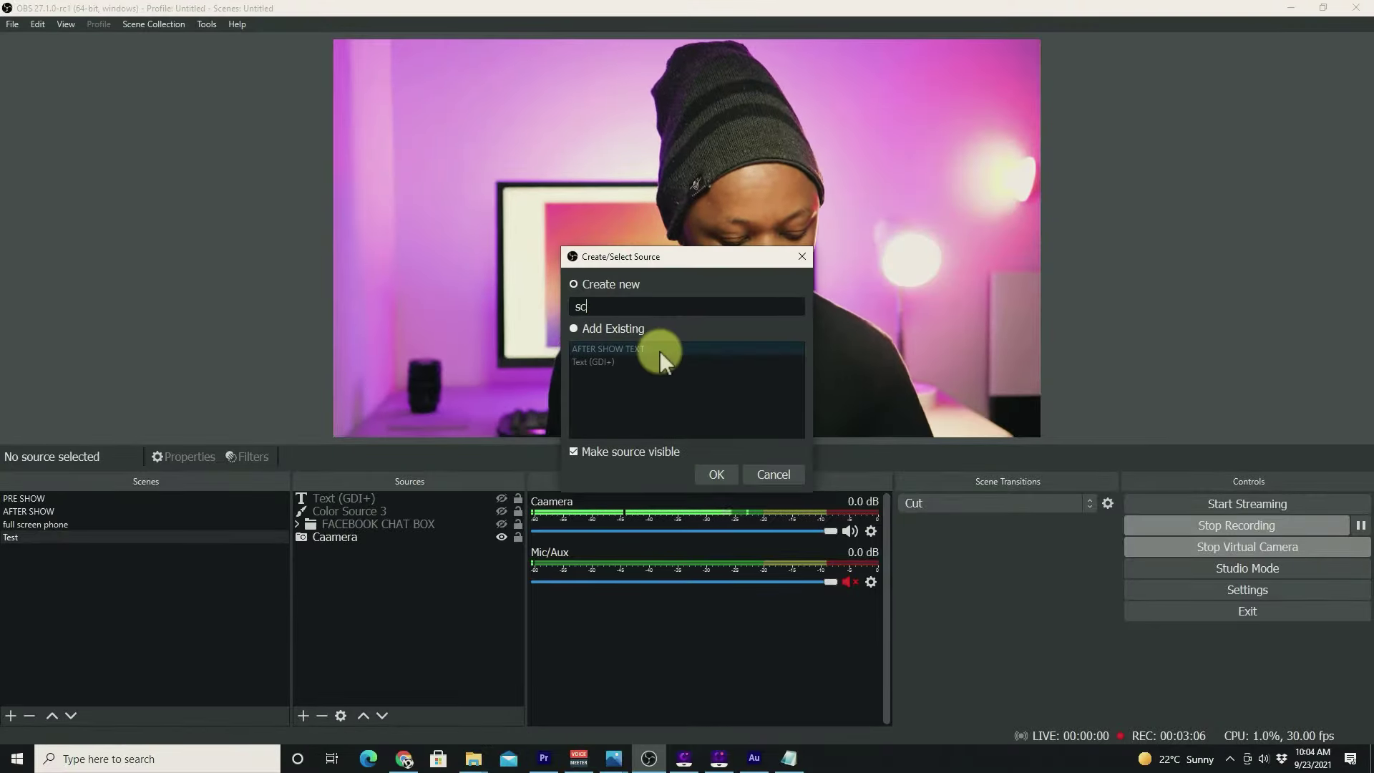
text(ll)
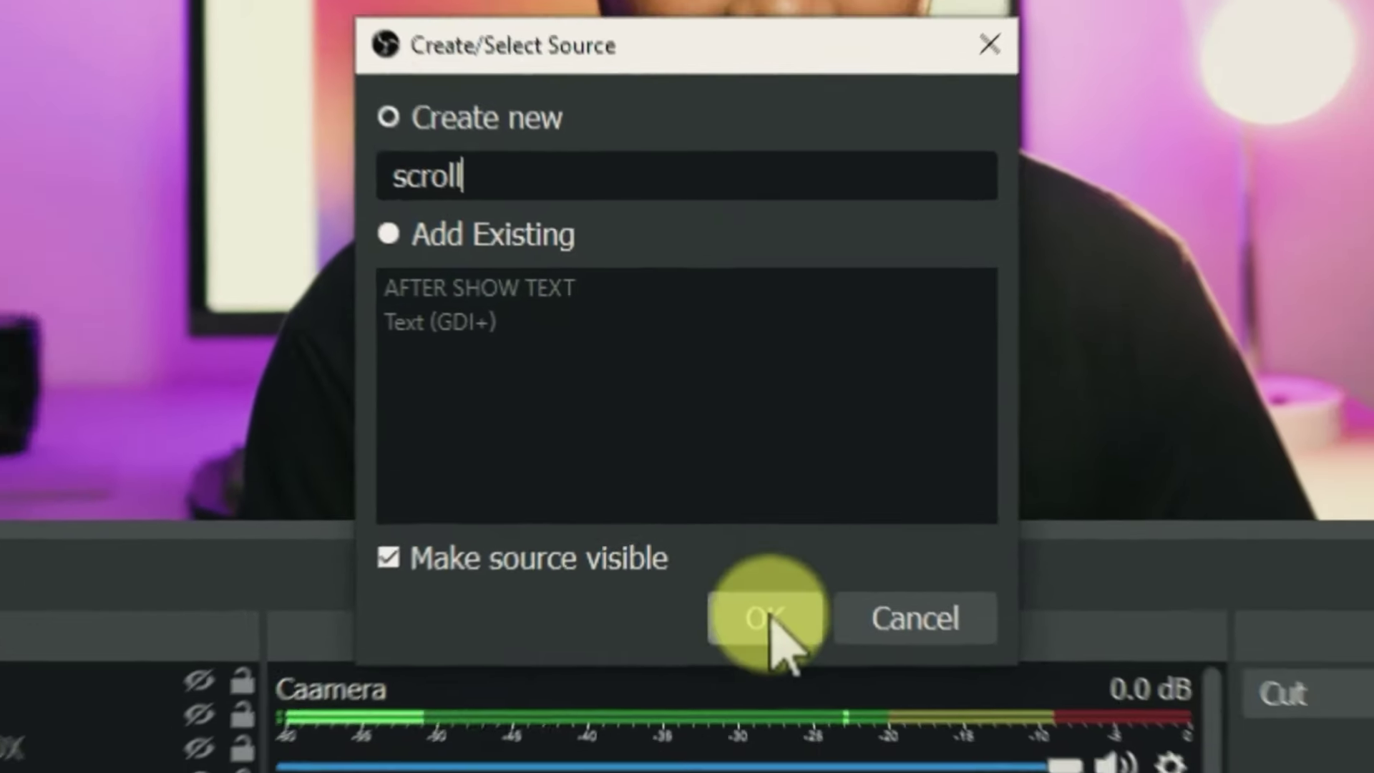
click(744, 551)
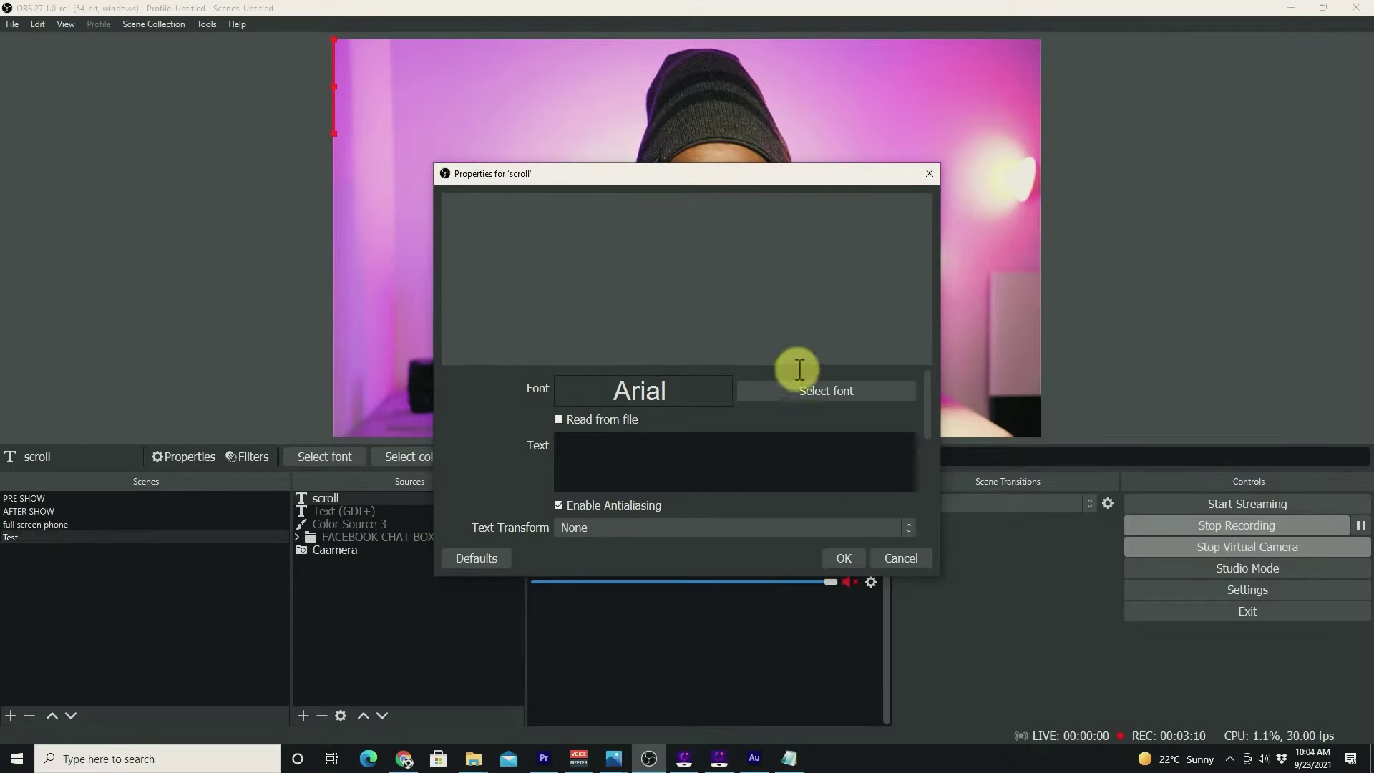
click(813, 389)
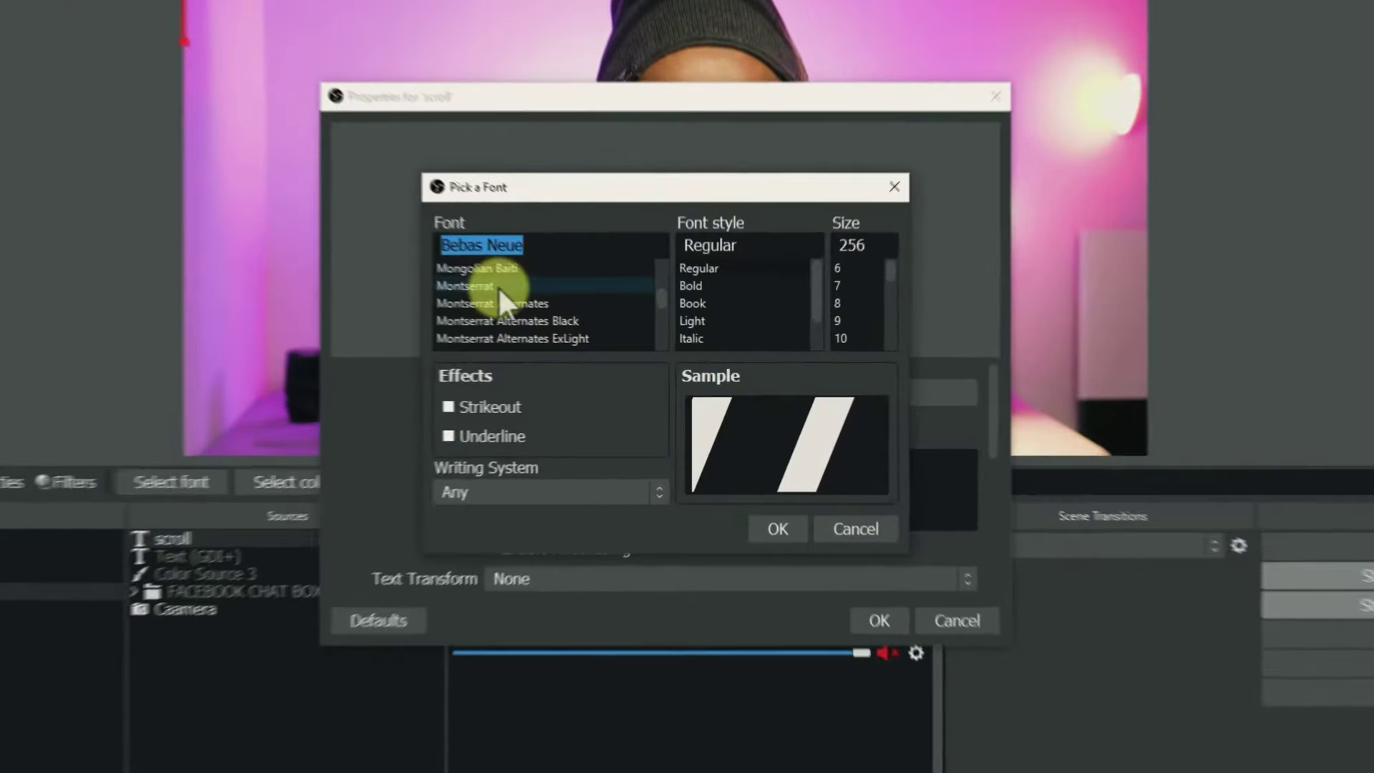
click(558, 313)
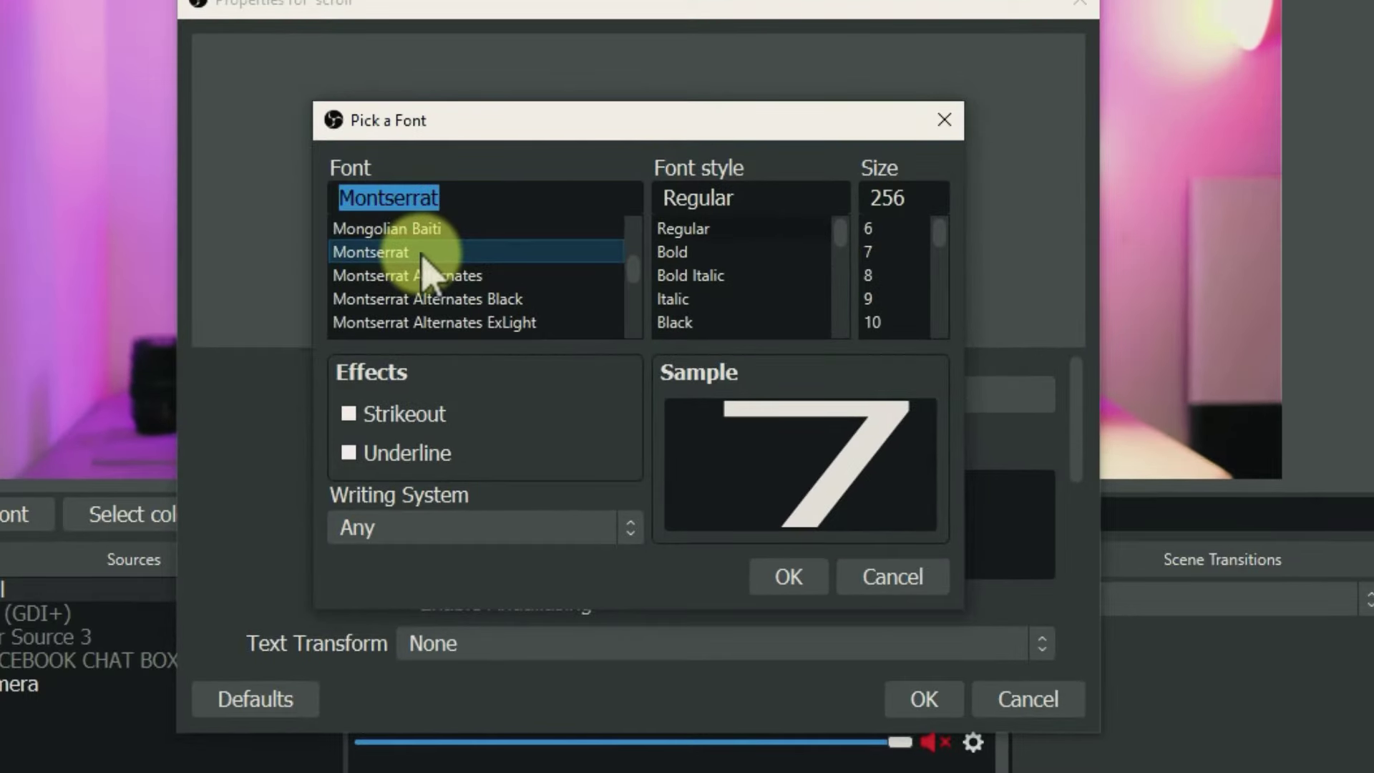
click(787, 576)
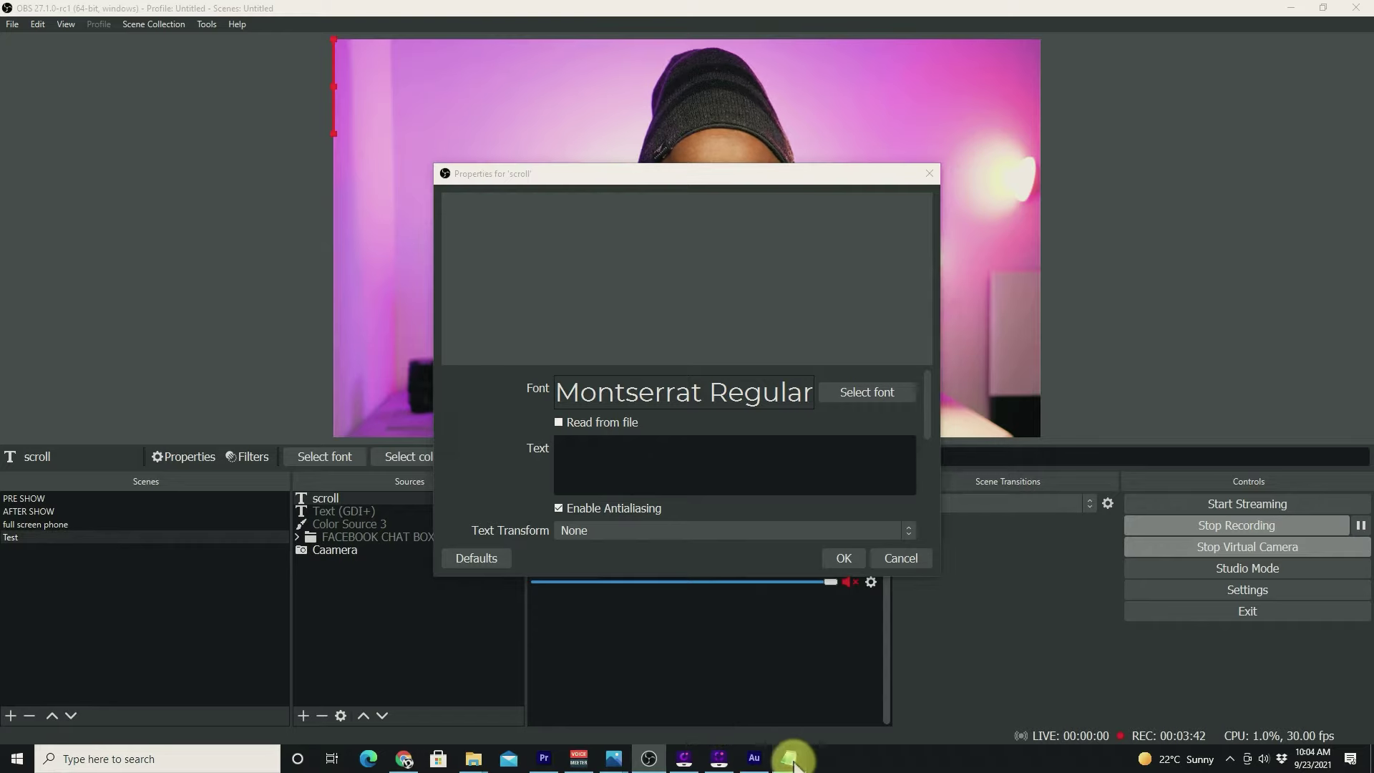
Copy the 'Live productions Tips & Tools' contact message from Notepad and paste it into the Text field.
click(790, 760)
right_click(528, 95)
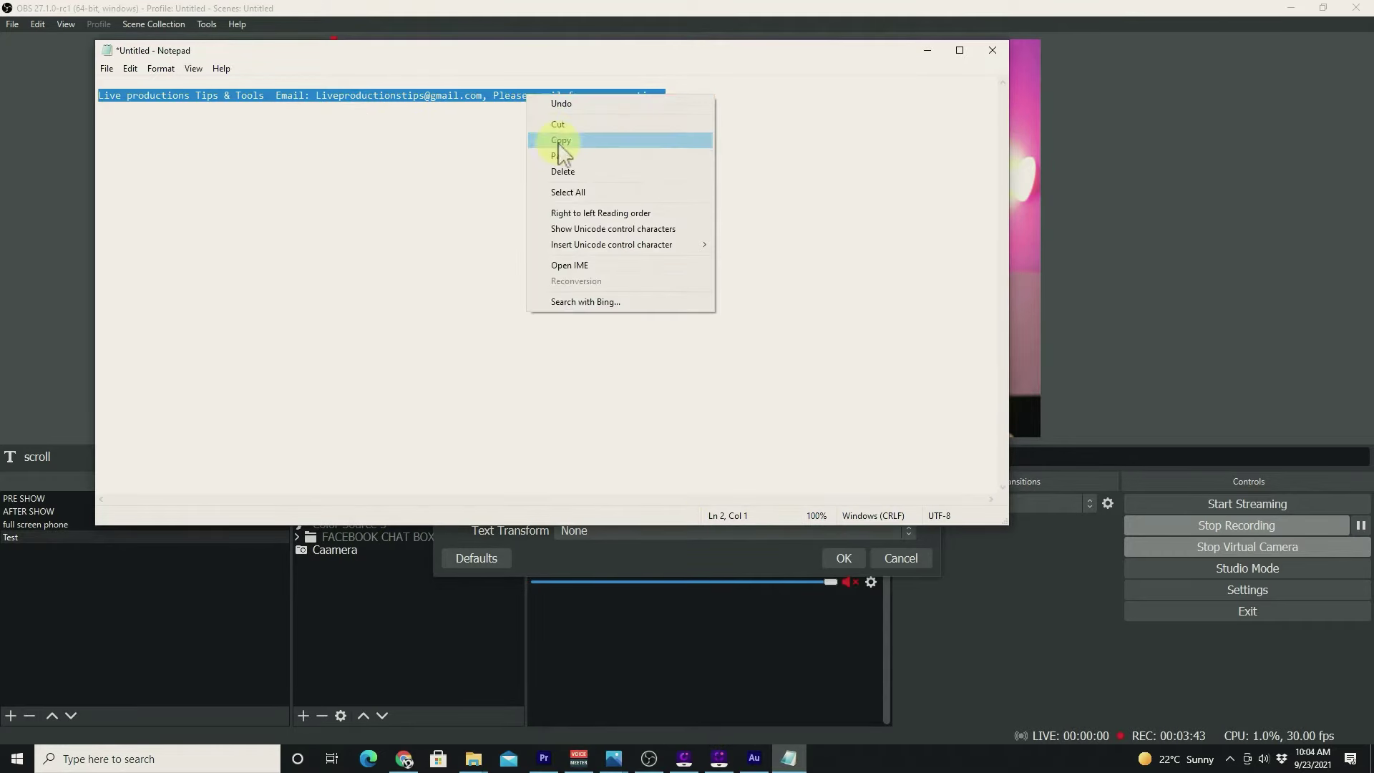
click(572, 140)
click(928, 52)
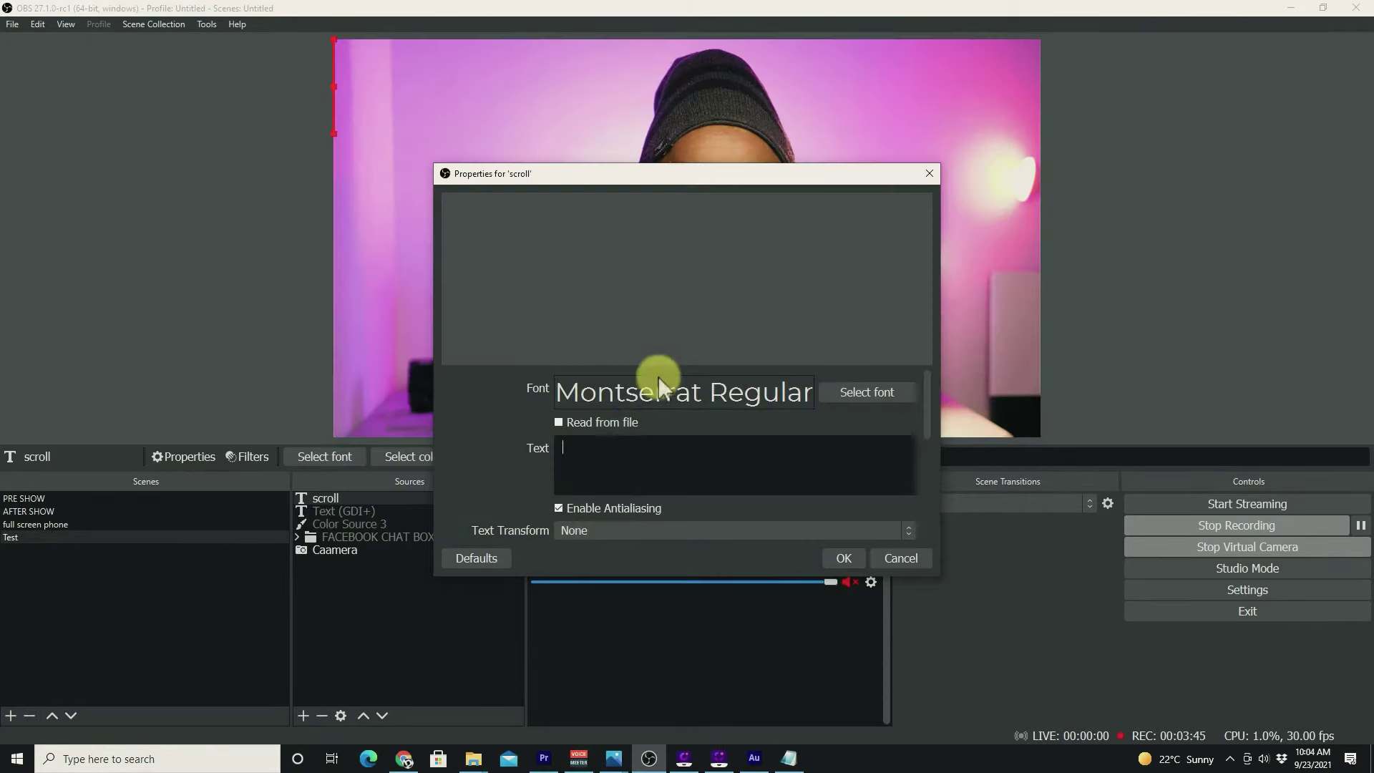
click(619, 443)
key(ctrl+v)
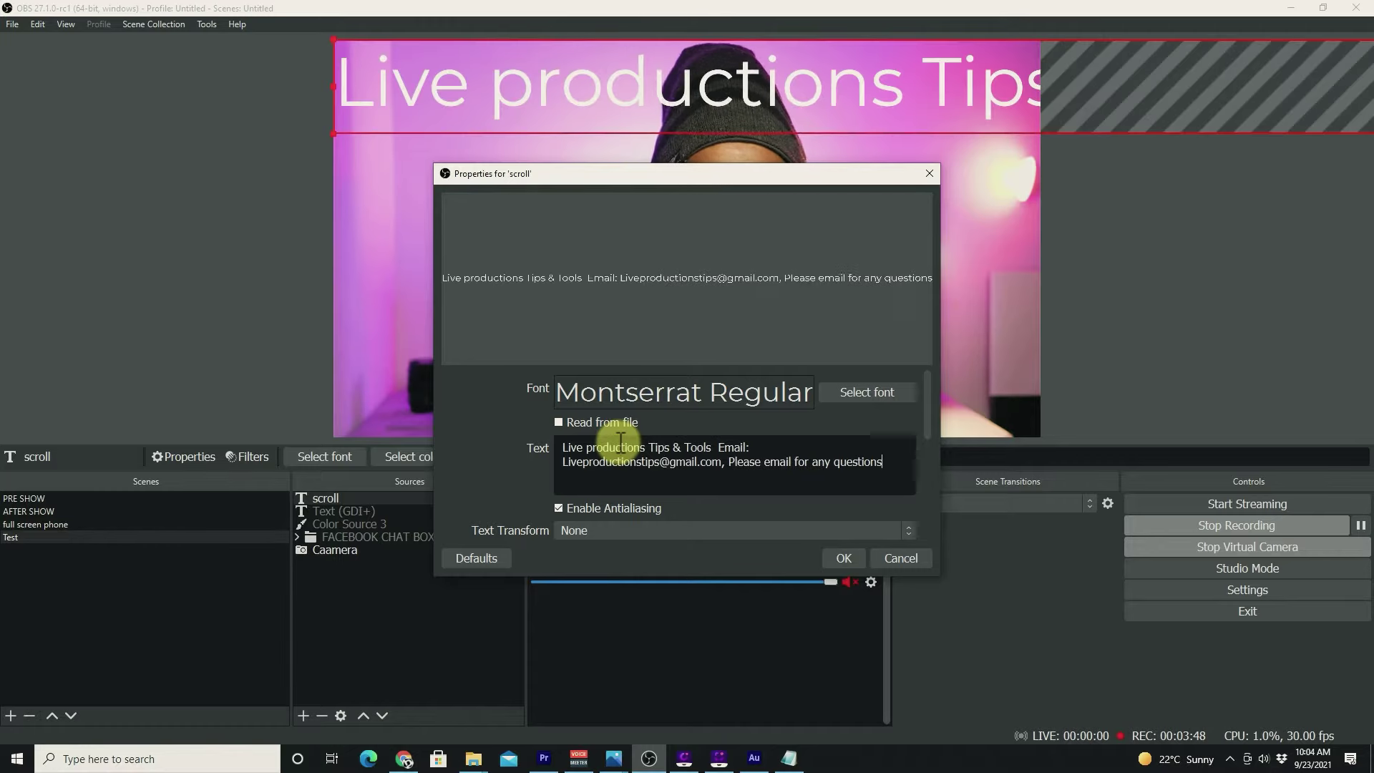
Accept the text properties and drag the scroll text down toward the bottom of the canvas.
click(842, 558)
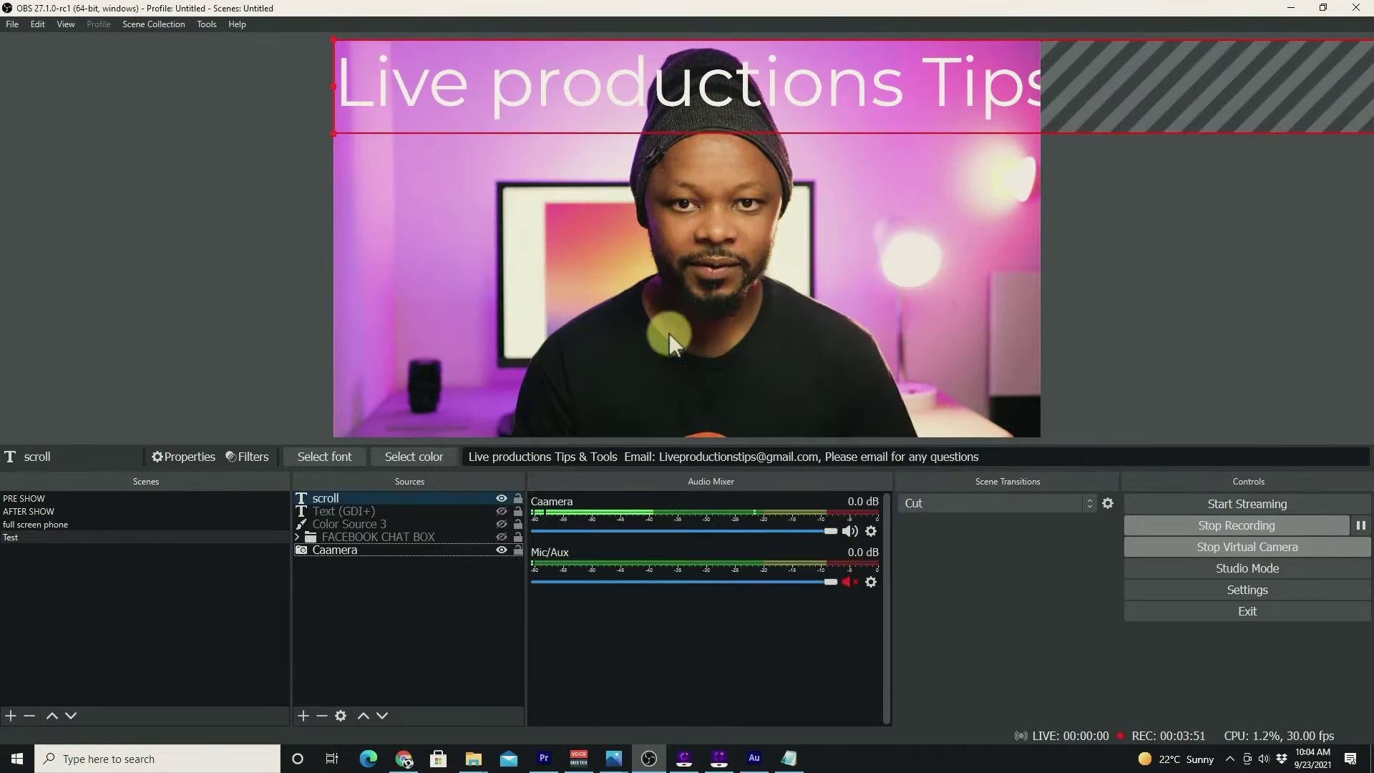
drag(672, 98, 676, 176)
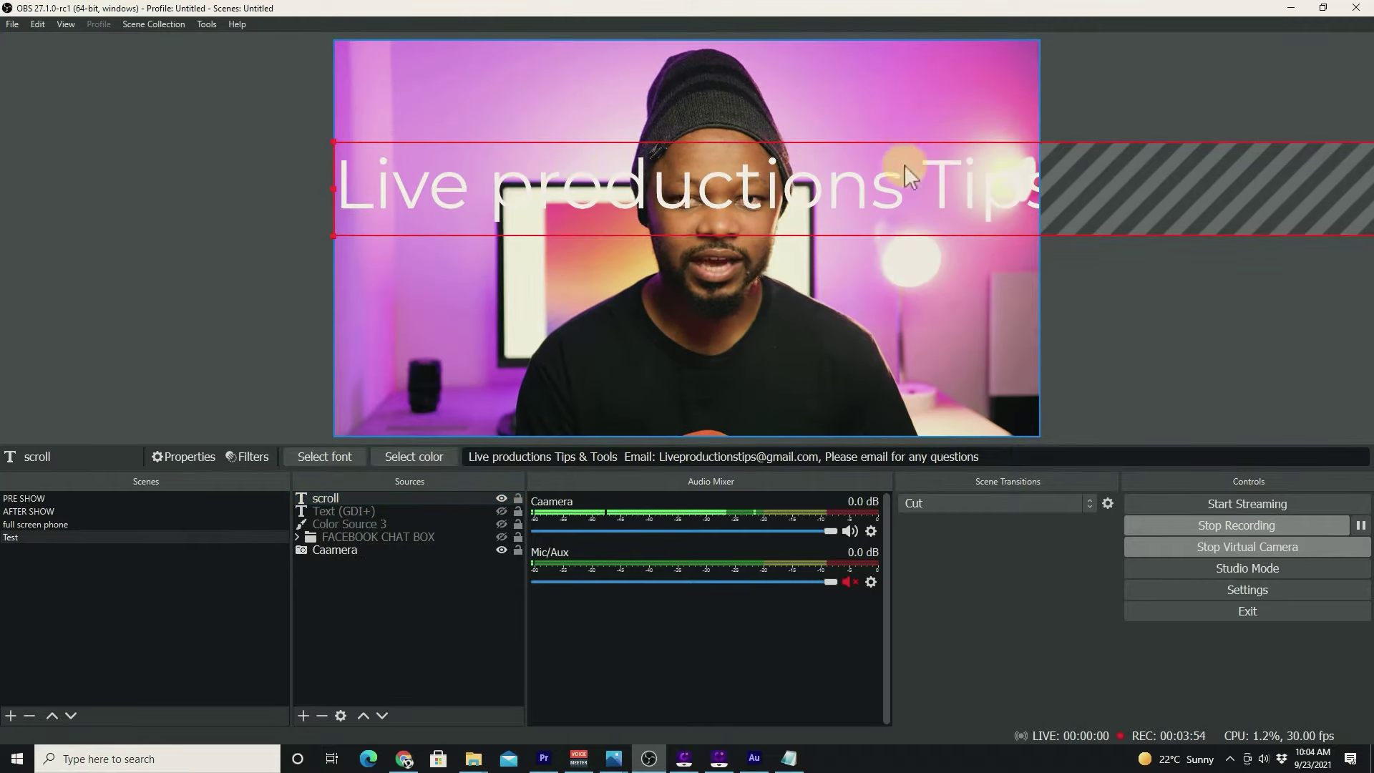
drag(876, 174, 675, 226)
drag(830, 185, 706, 212)
Resize the scroll text into a thin line aligned with the canvas's bottom-left edge.
drag(565, 261, 527, 266)
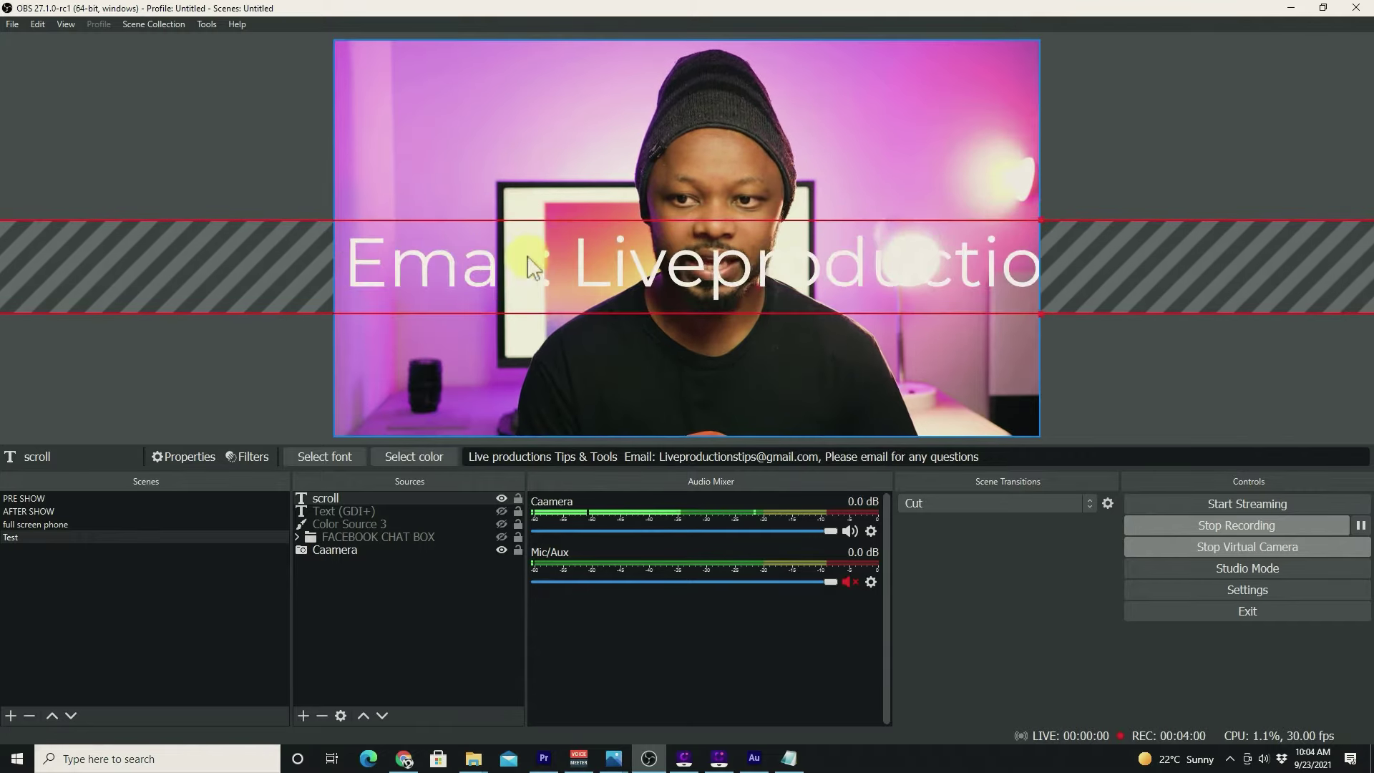
drag(1041, 222, 1031, 280)
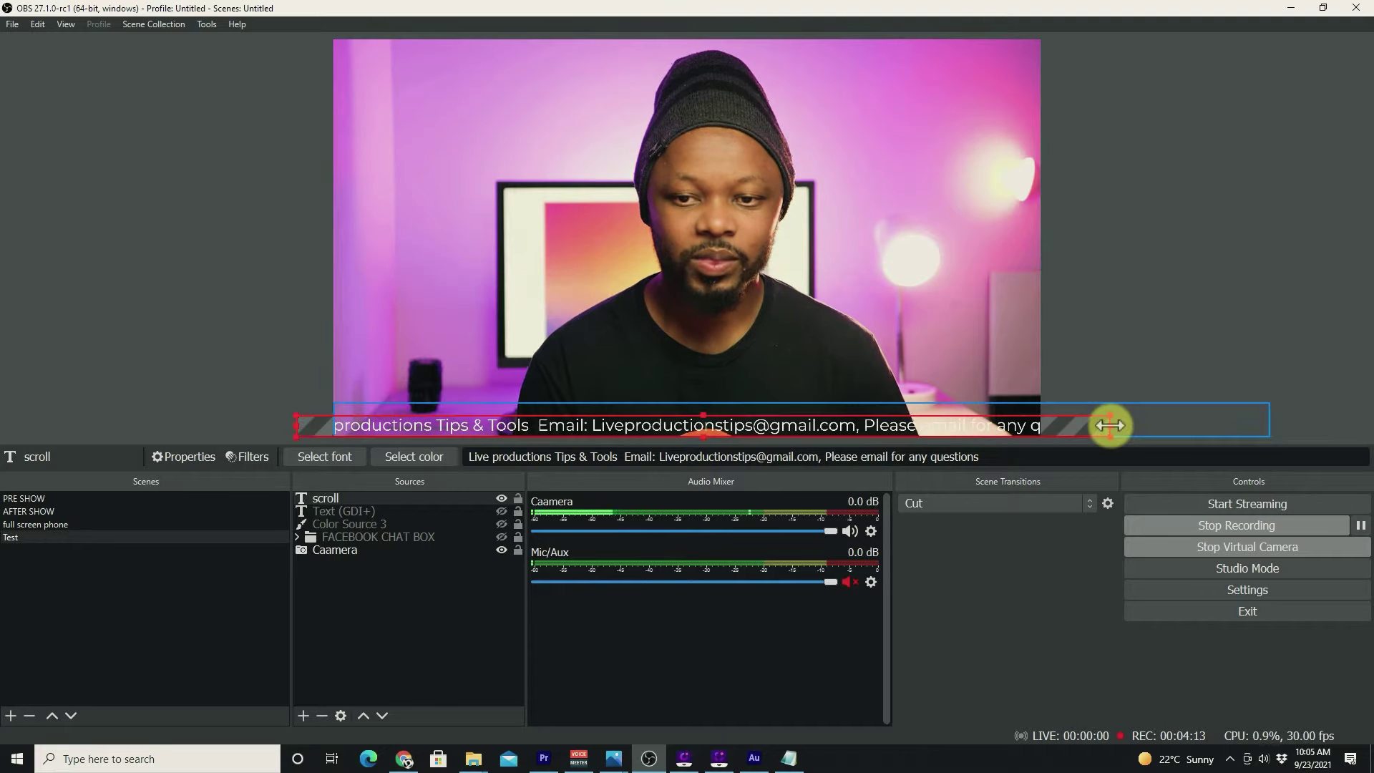
drag(861, 433, 896, 427)
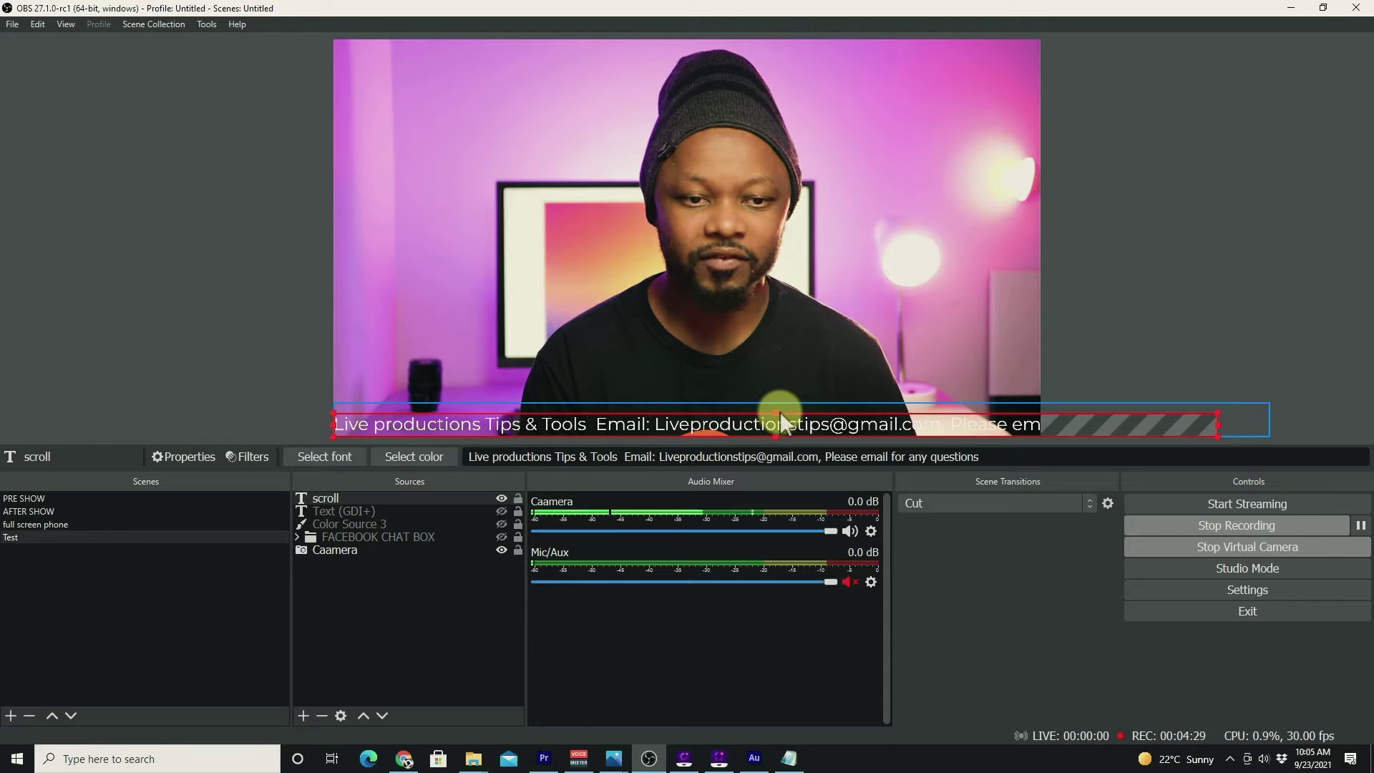
click(1132, 330)
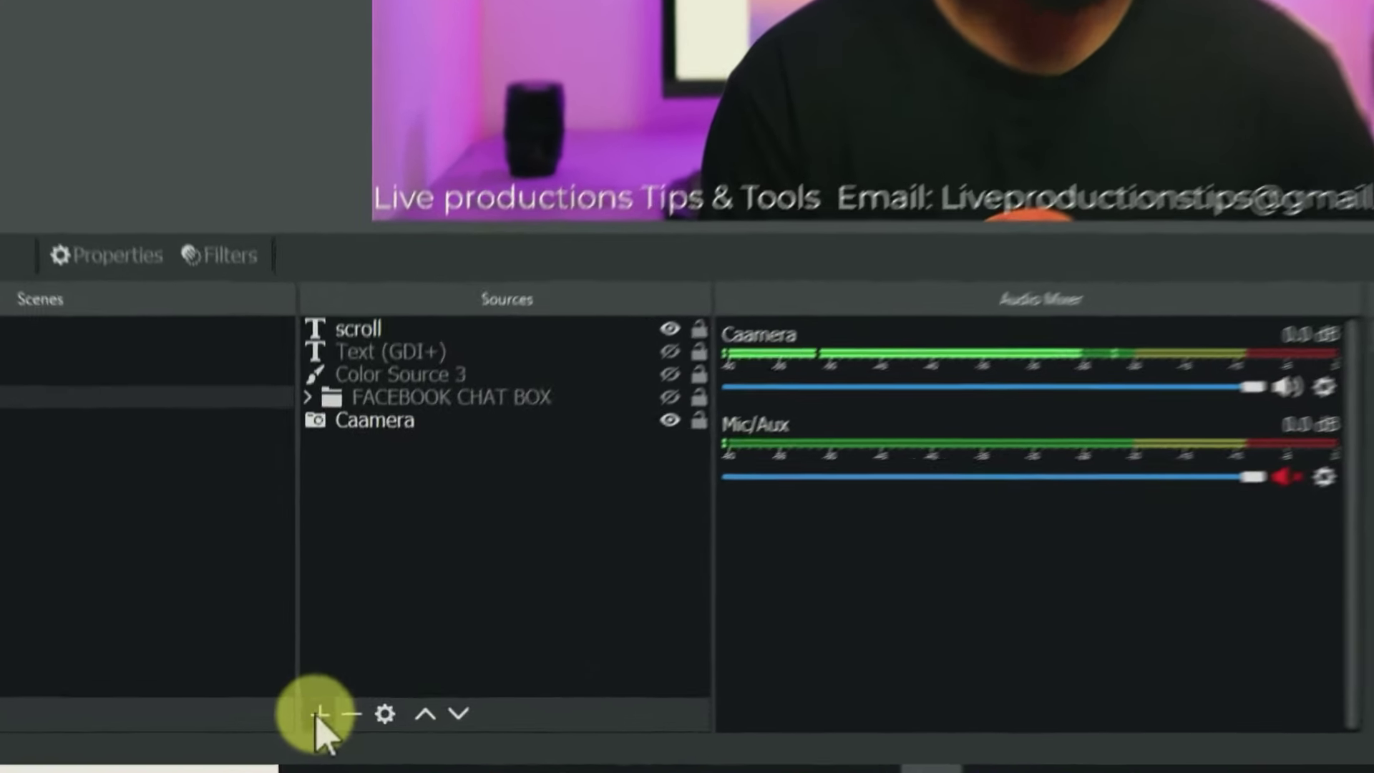
Add 'Color Source 4' at 1920×1080 filled with light blue #00aaff.
click(303, 715)
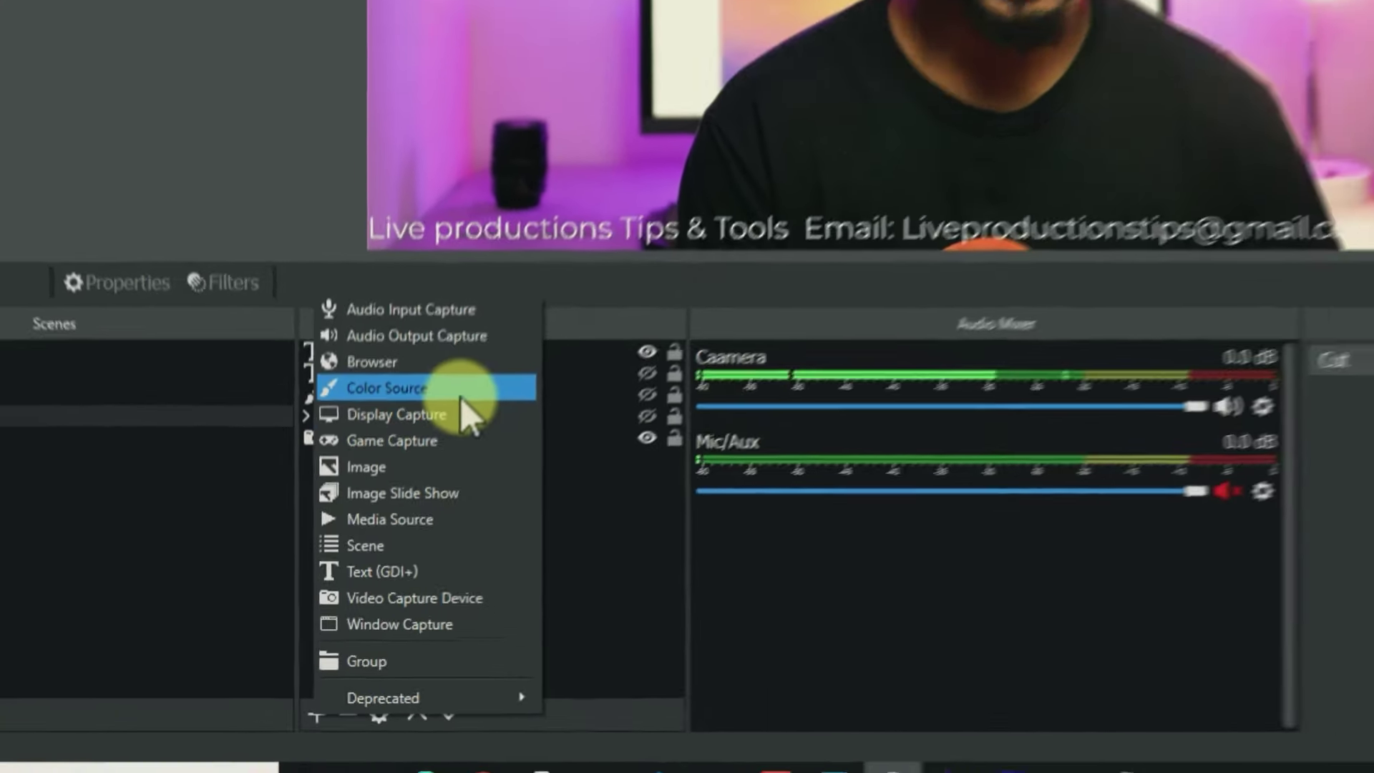
click(472, 347)
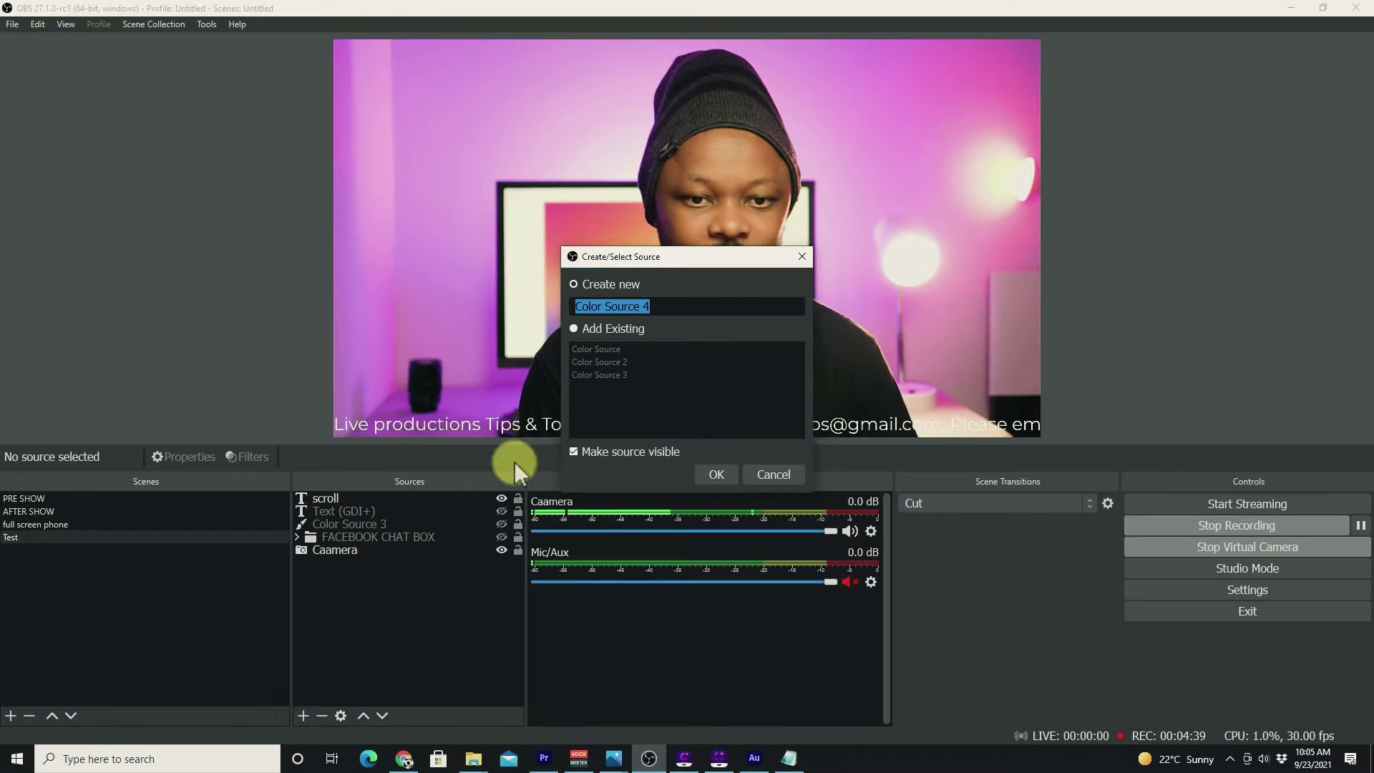
click(718, 476)
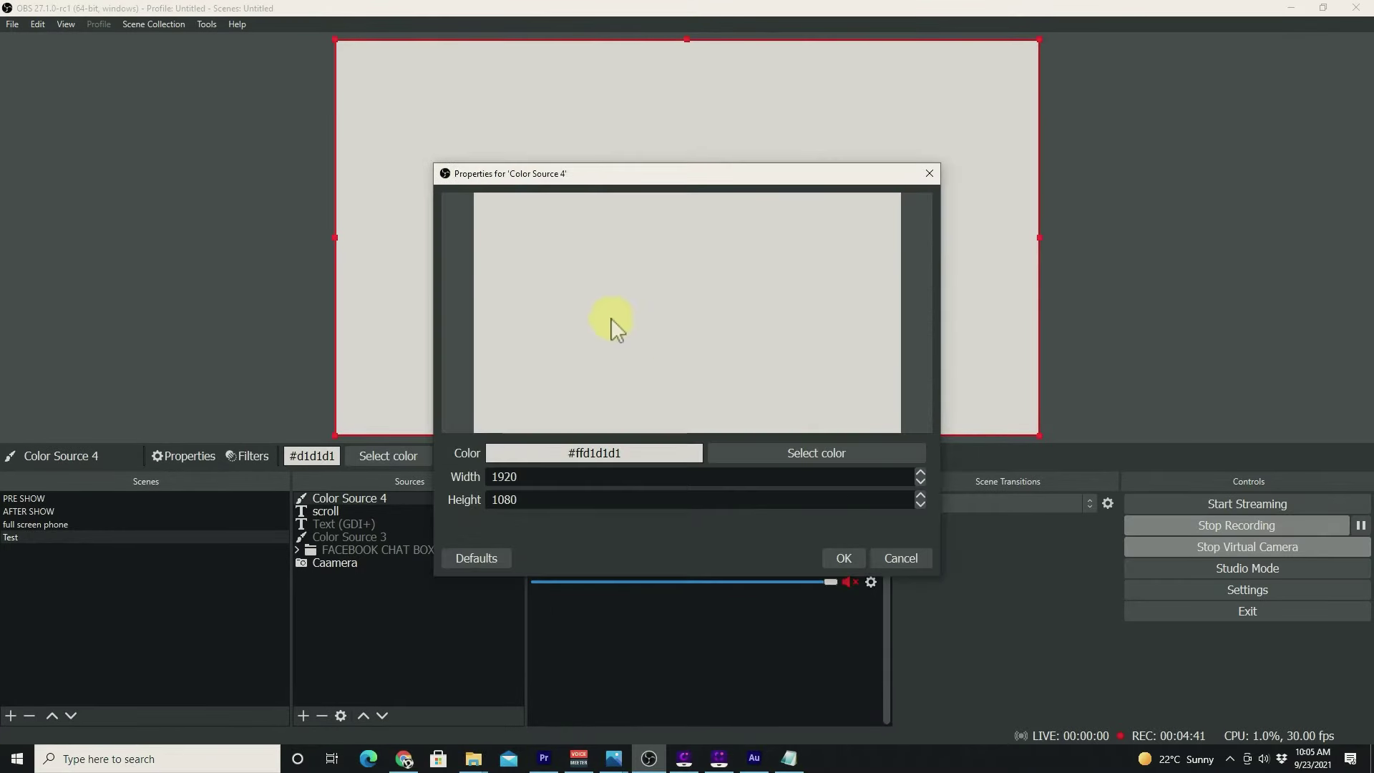
click(813, 452)
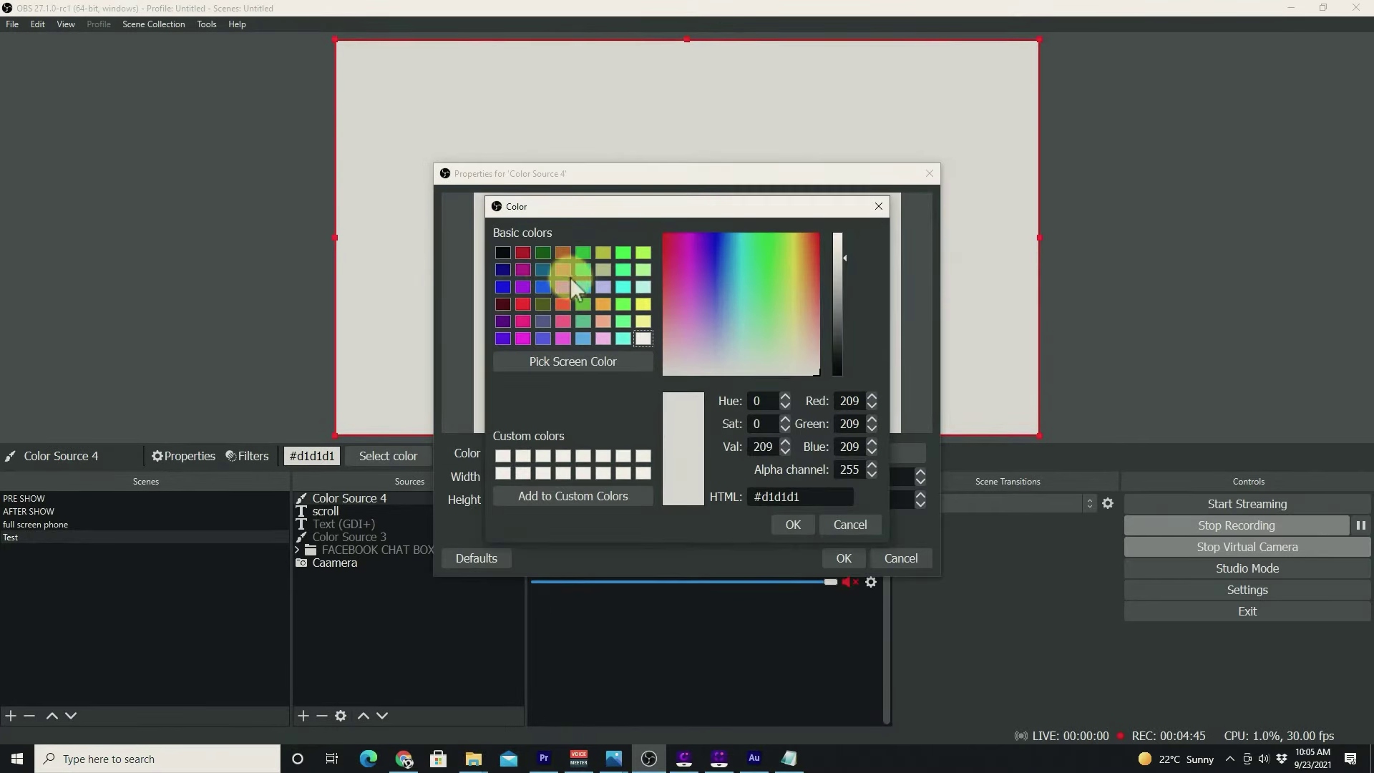
click(583, 287)
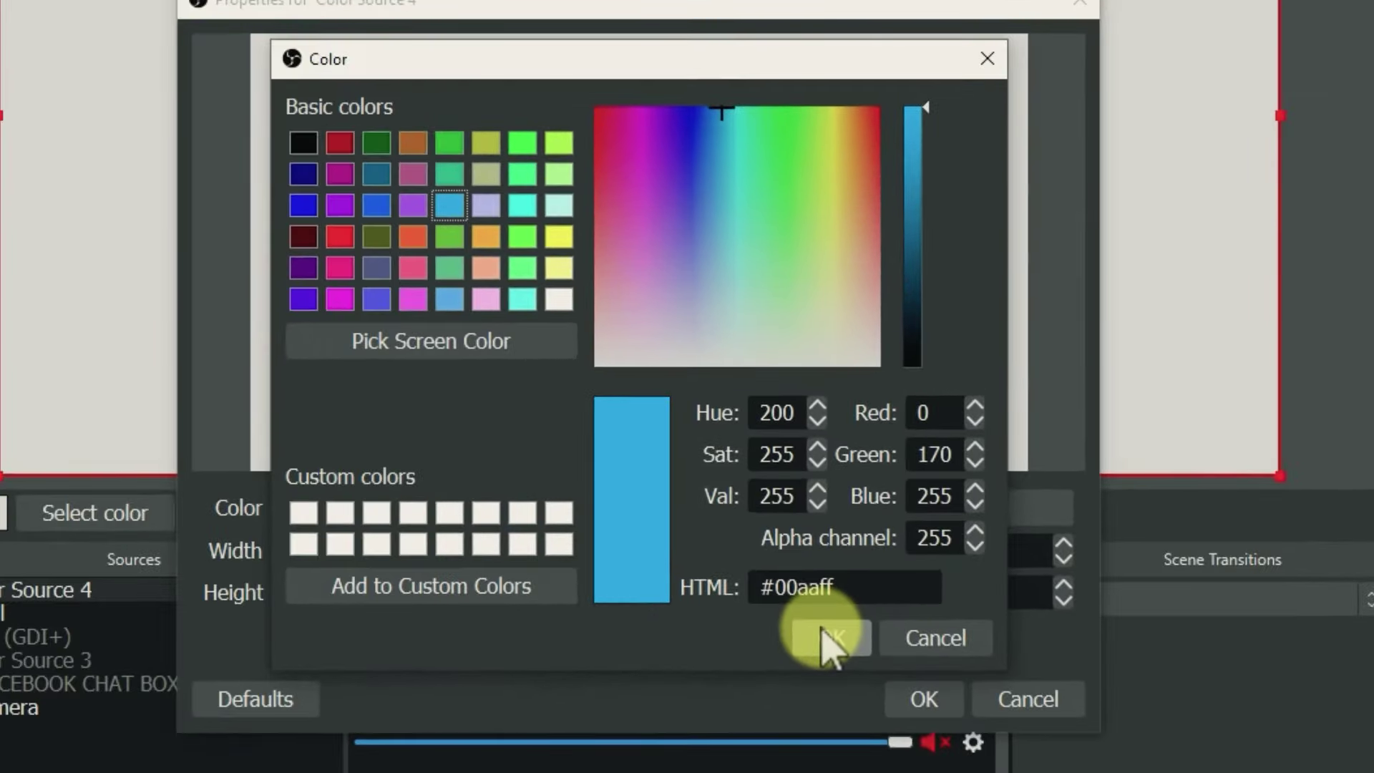
click(830, 639)
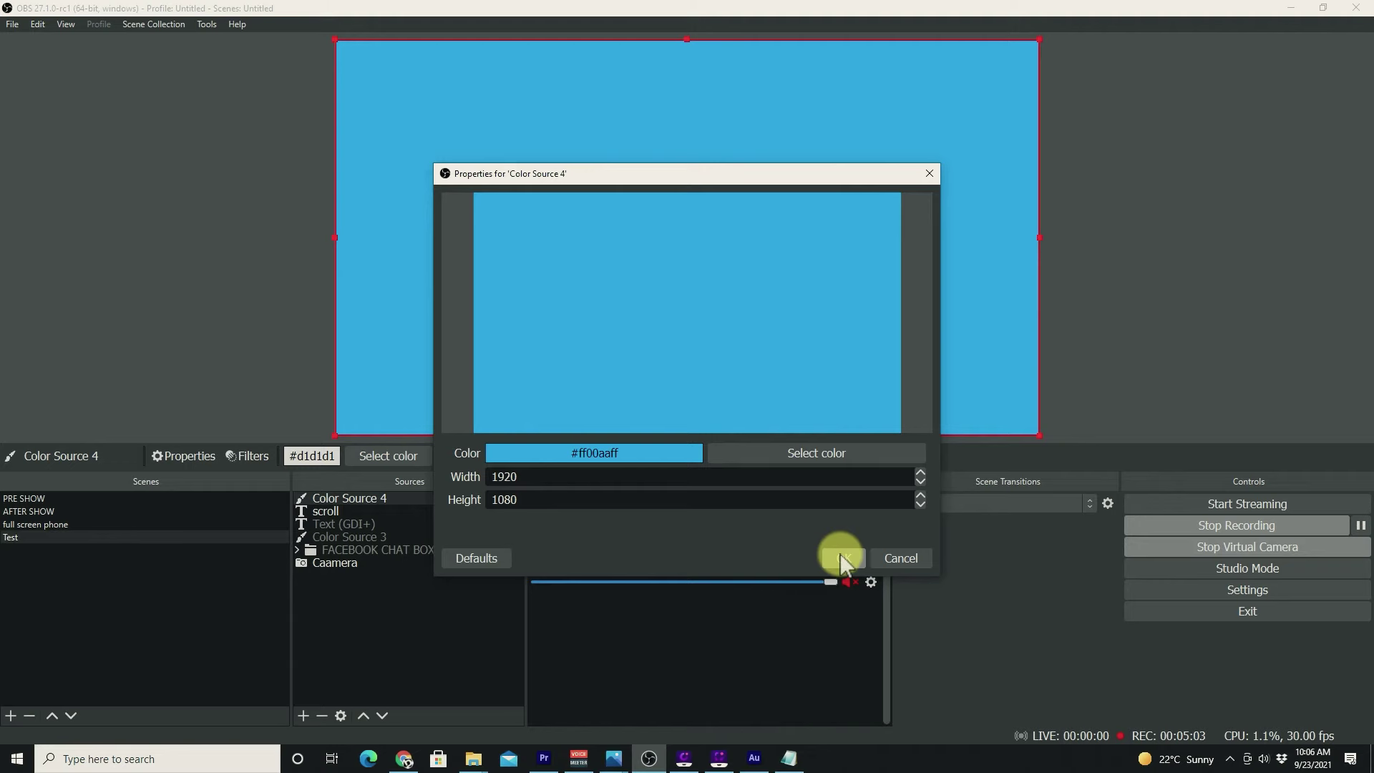
click(841, 557)
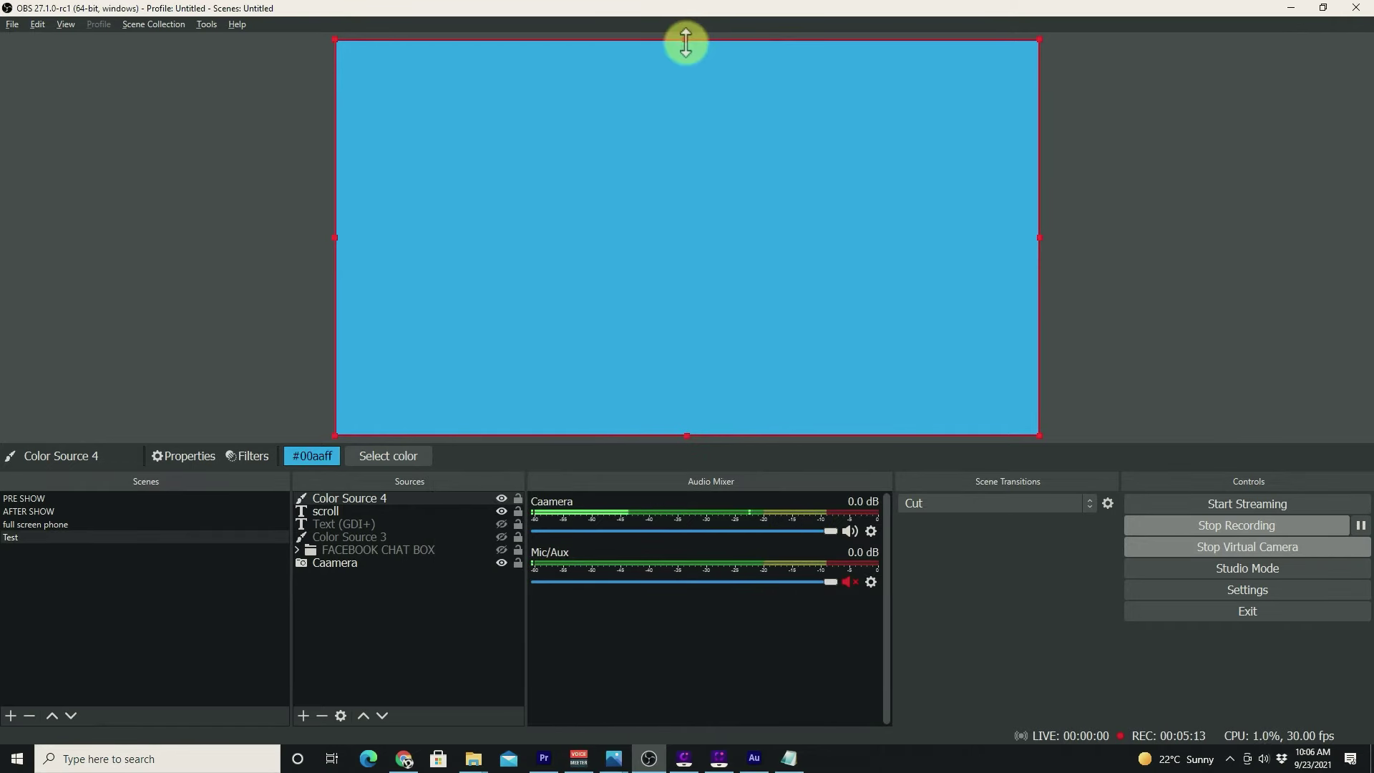
Alt-crop Color Source 4 to a bottom strip and move it below 'scroll' in Sources.
key(alt)
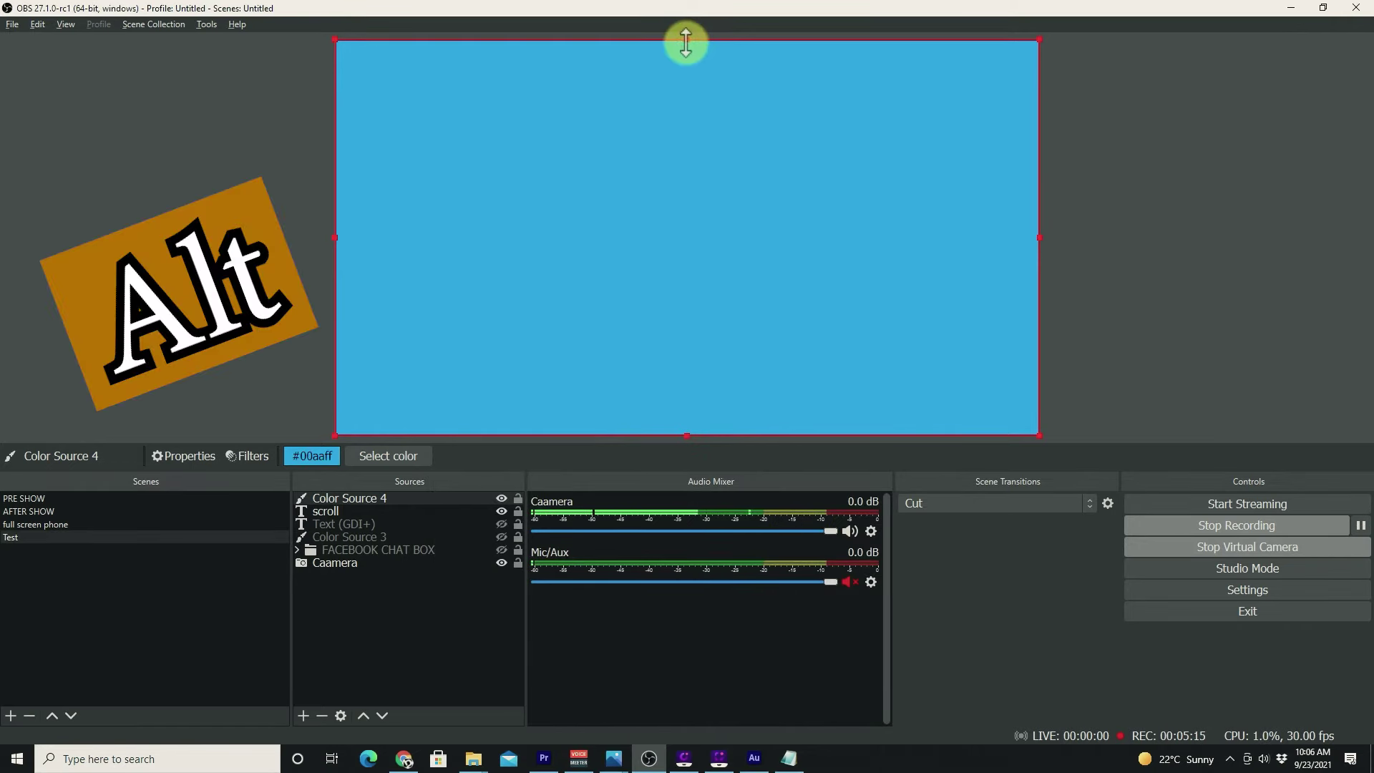
drag(686, 41, 696, 413)
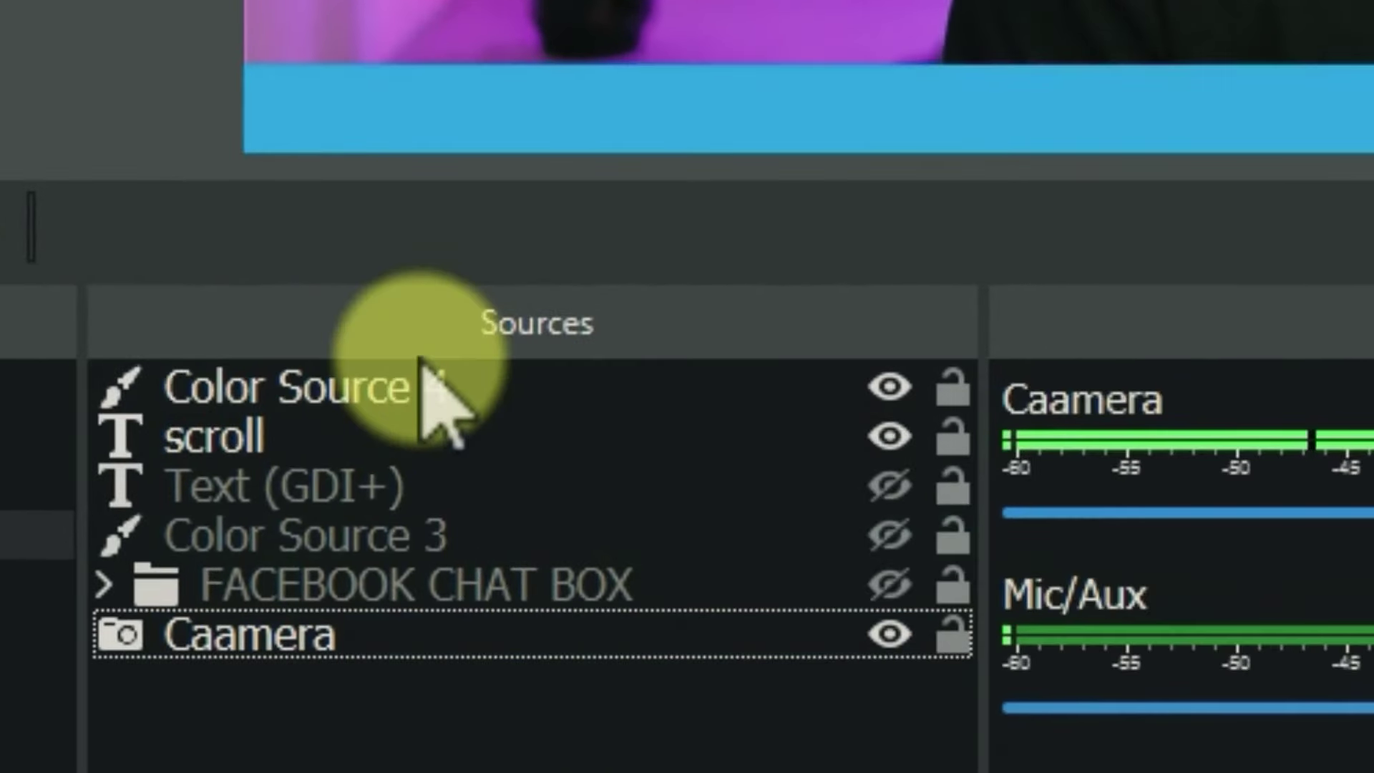
drag(422, 365, 421, 464)
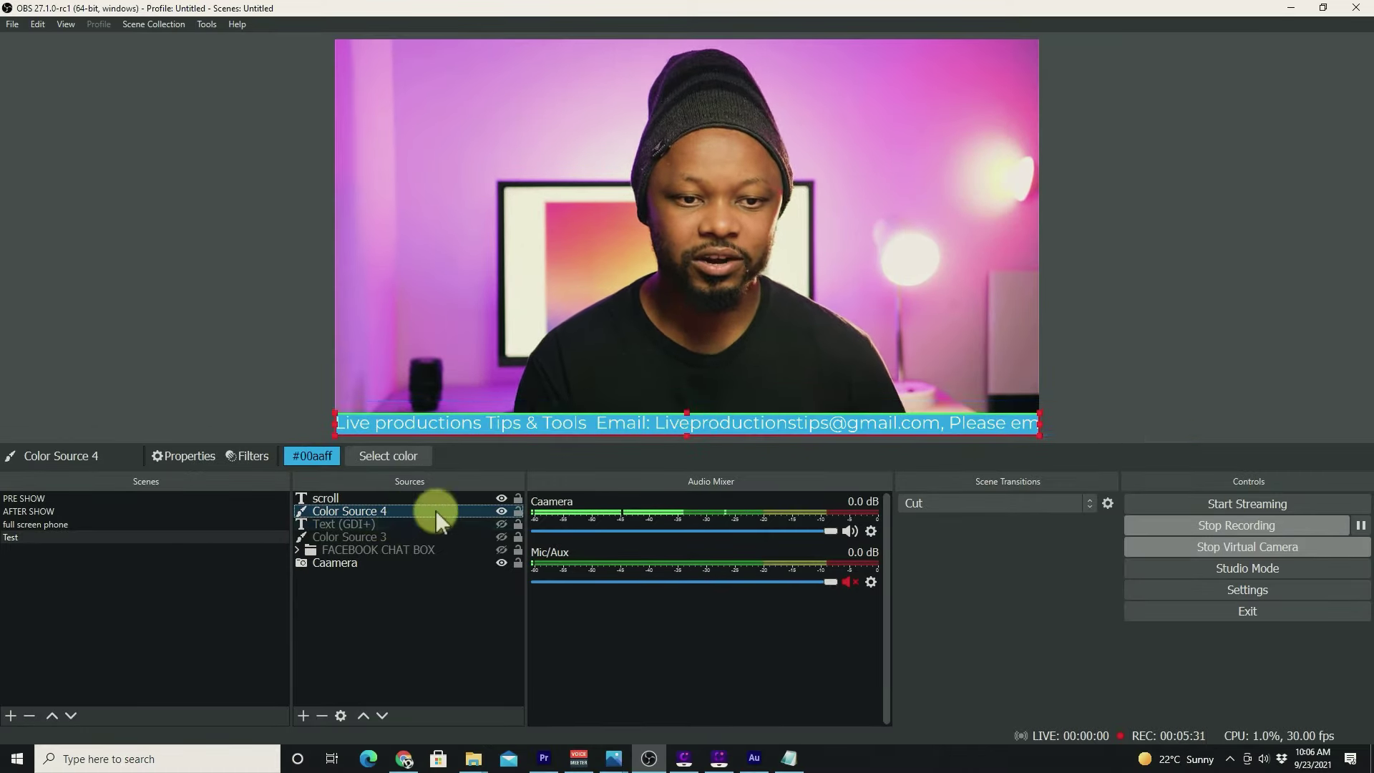
Select the 'scroll' text source and open its Filters window.
click(1140, 329)
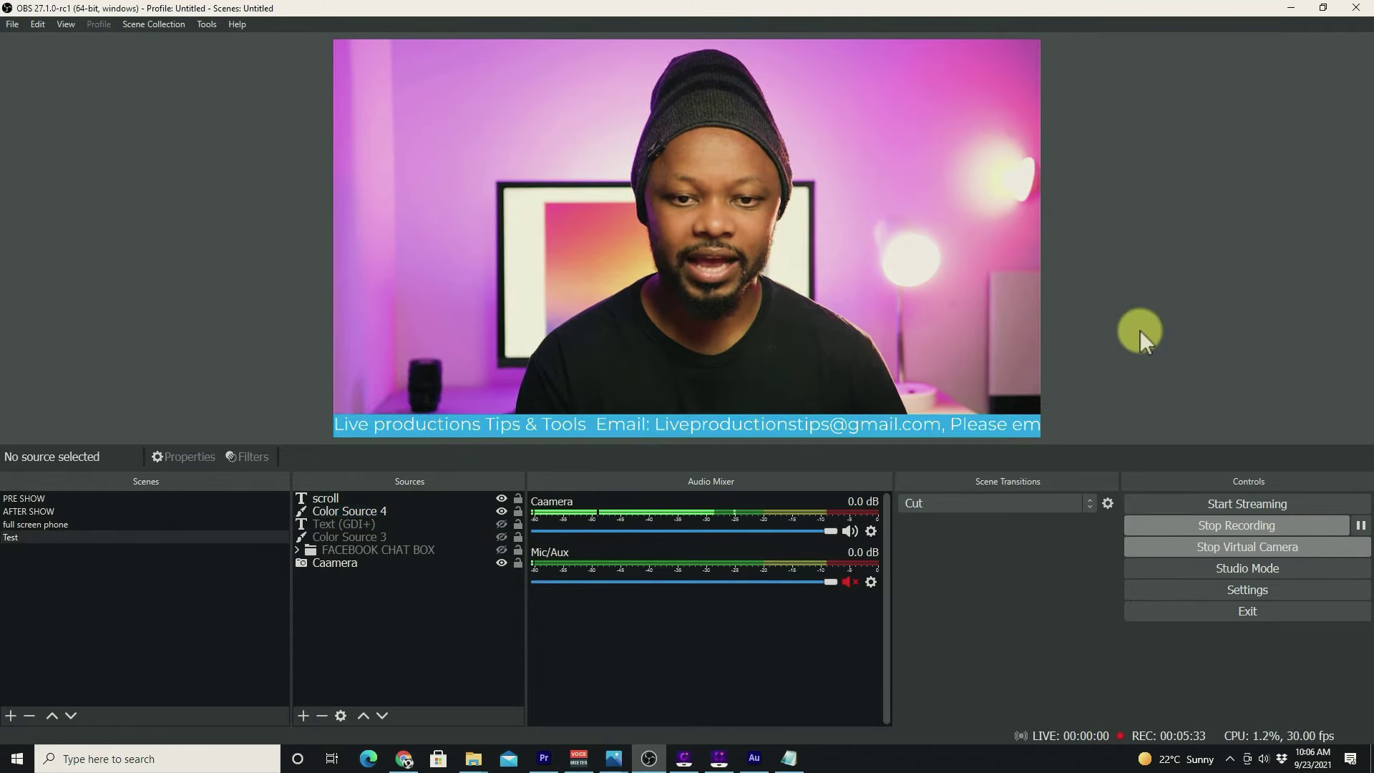
click(716, 427)
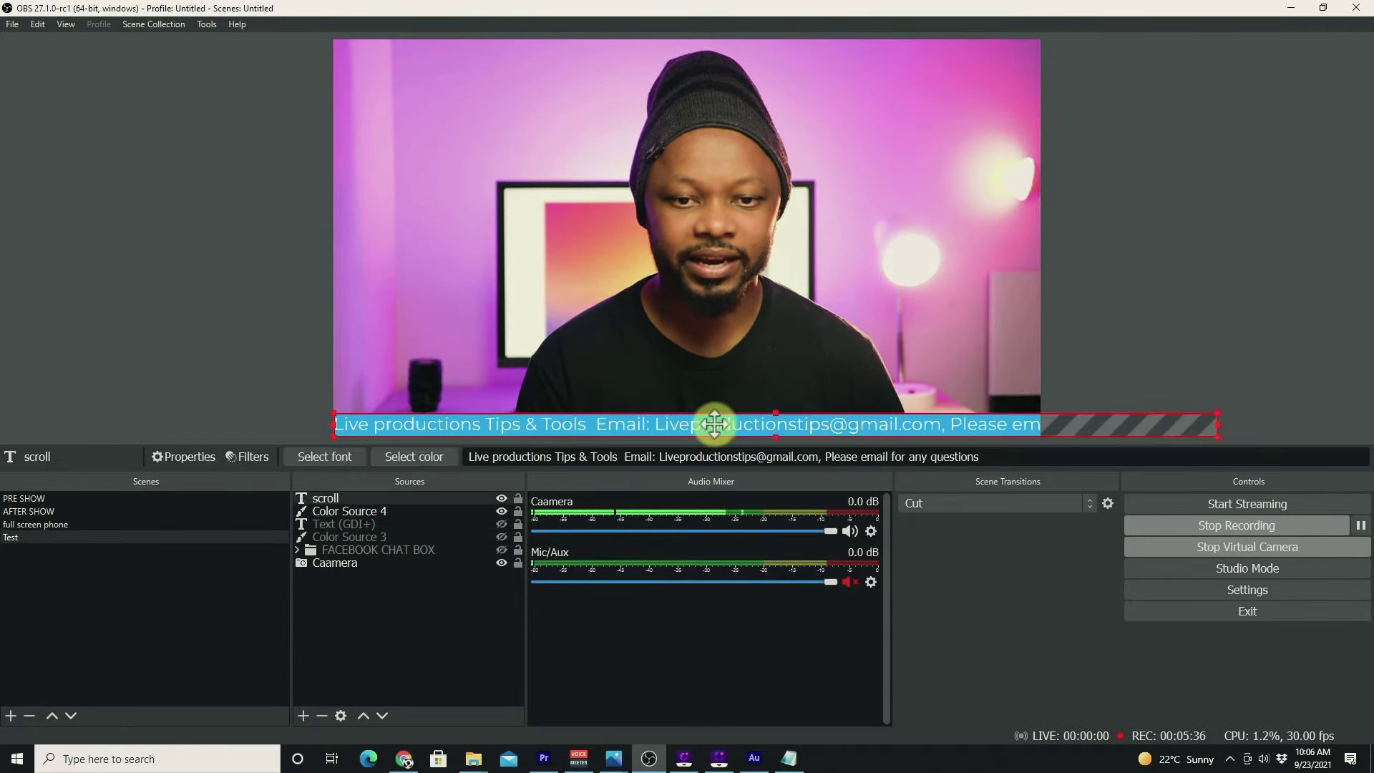
click(372, 509)
click(373, 499)
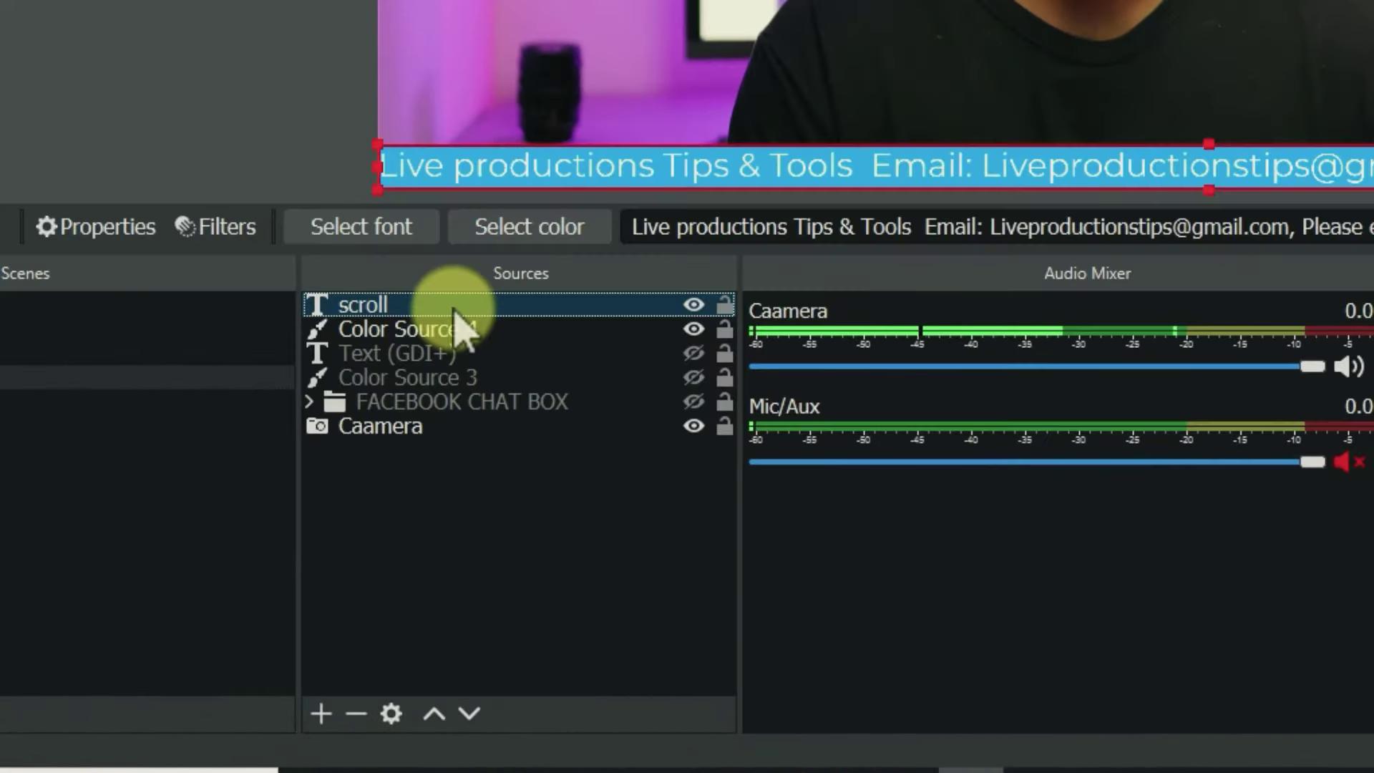
right_click(454, 311)
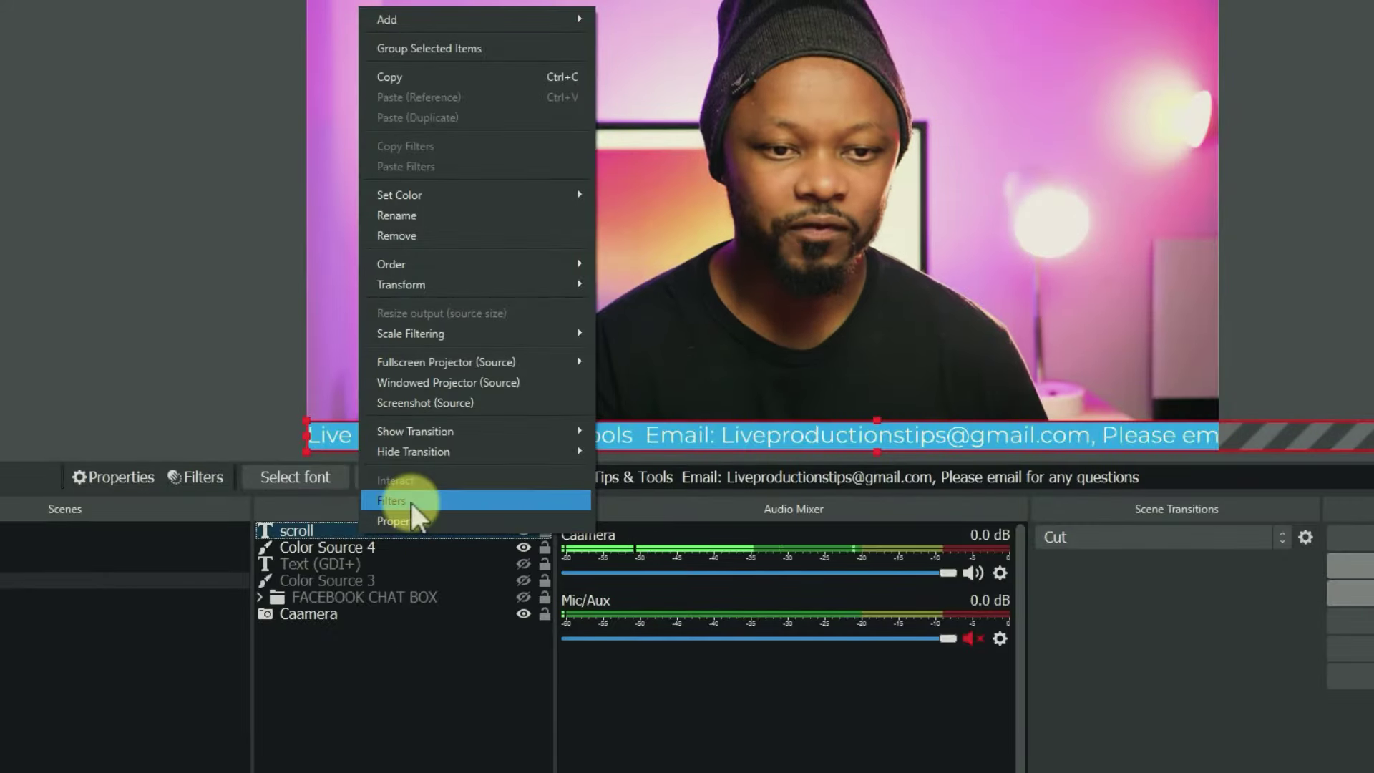
click(410, 502)
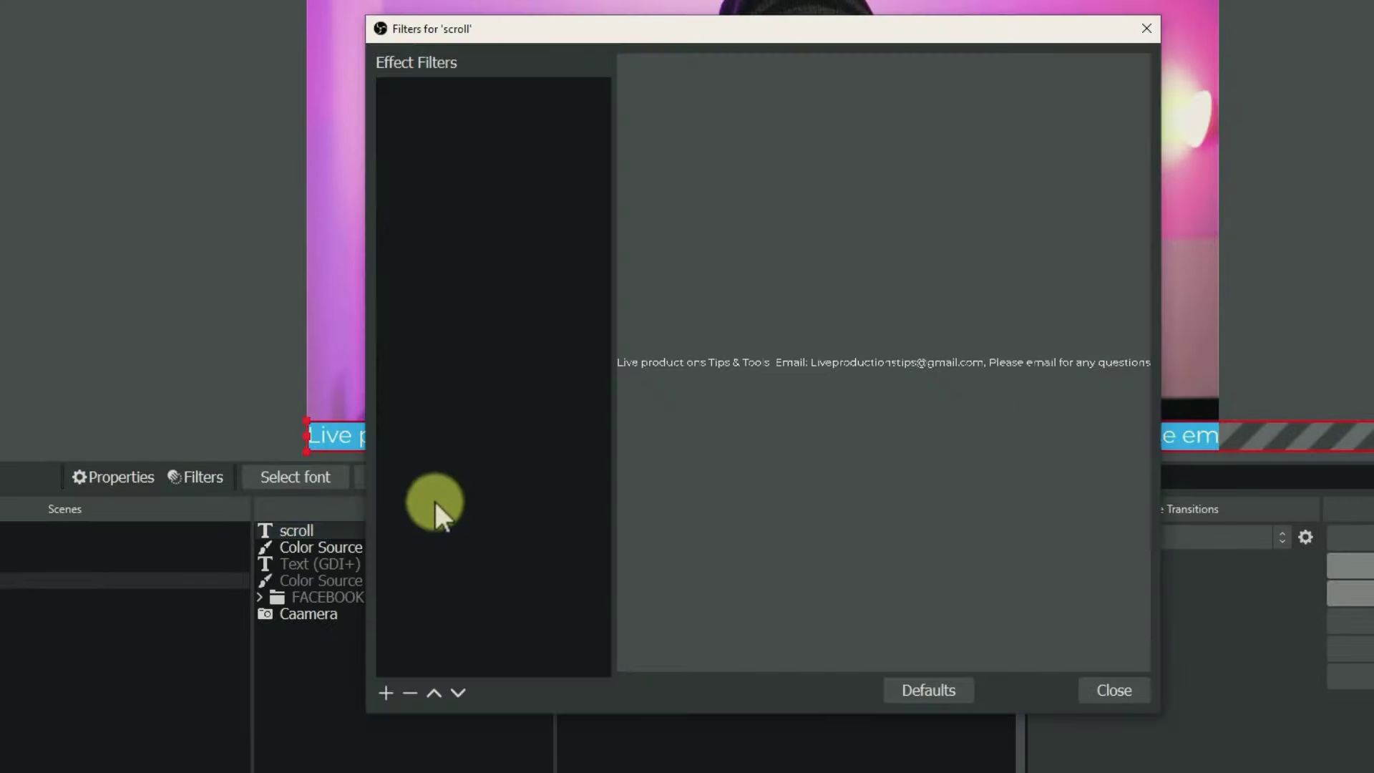
Add a Scroll filter named Scroll and set its Horizontal Speed to 174.
click(384, 694)
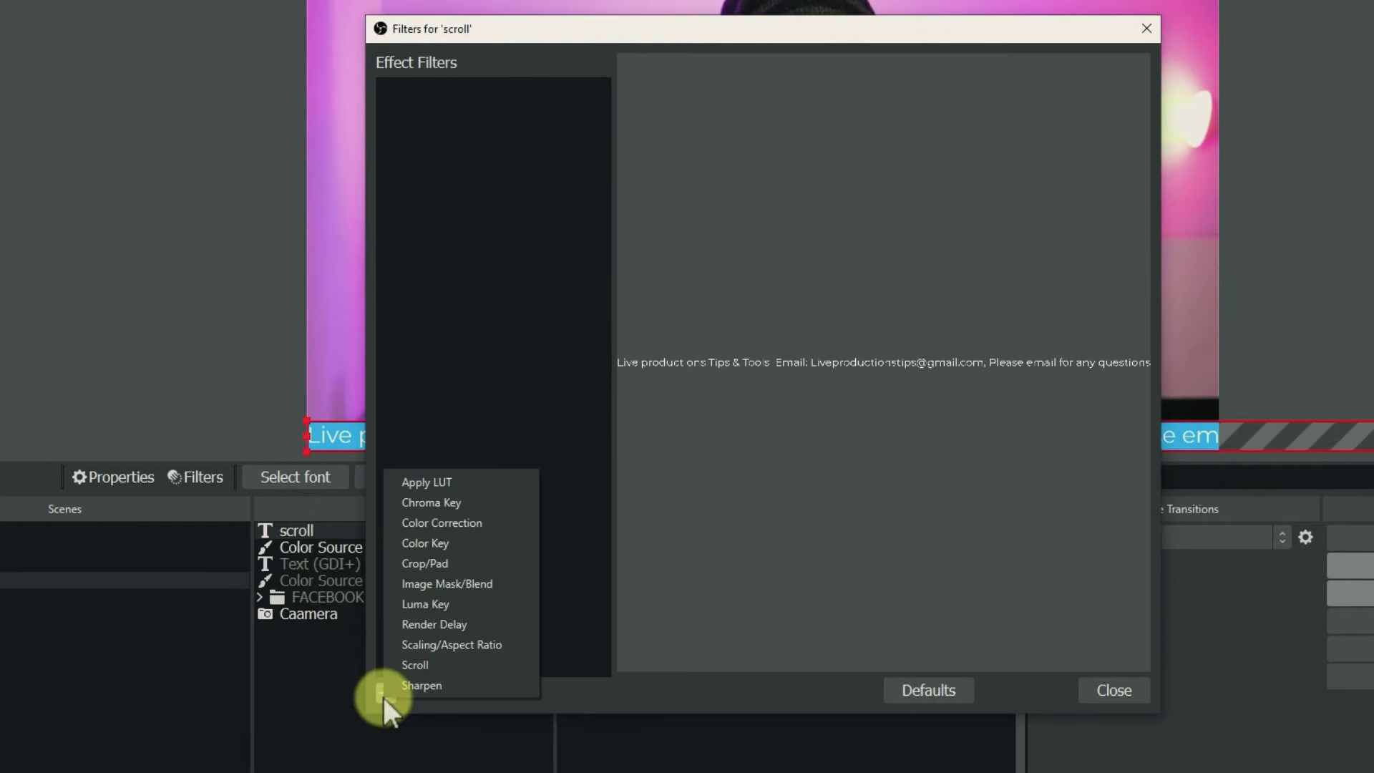
click(461, 664)
click(715, 412)
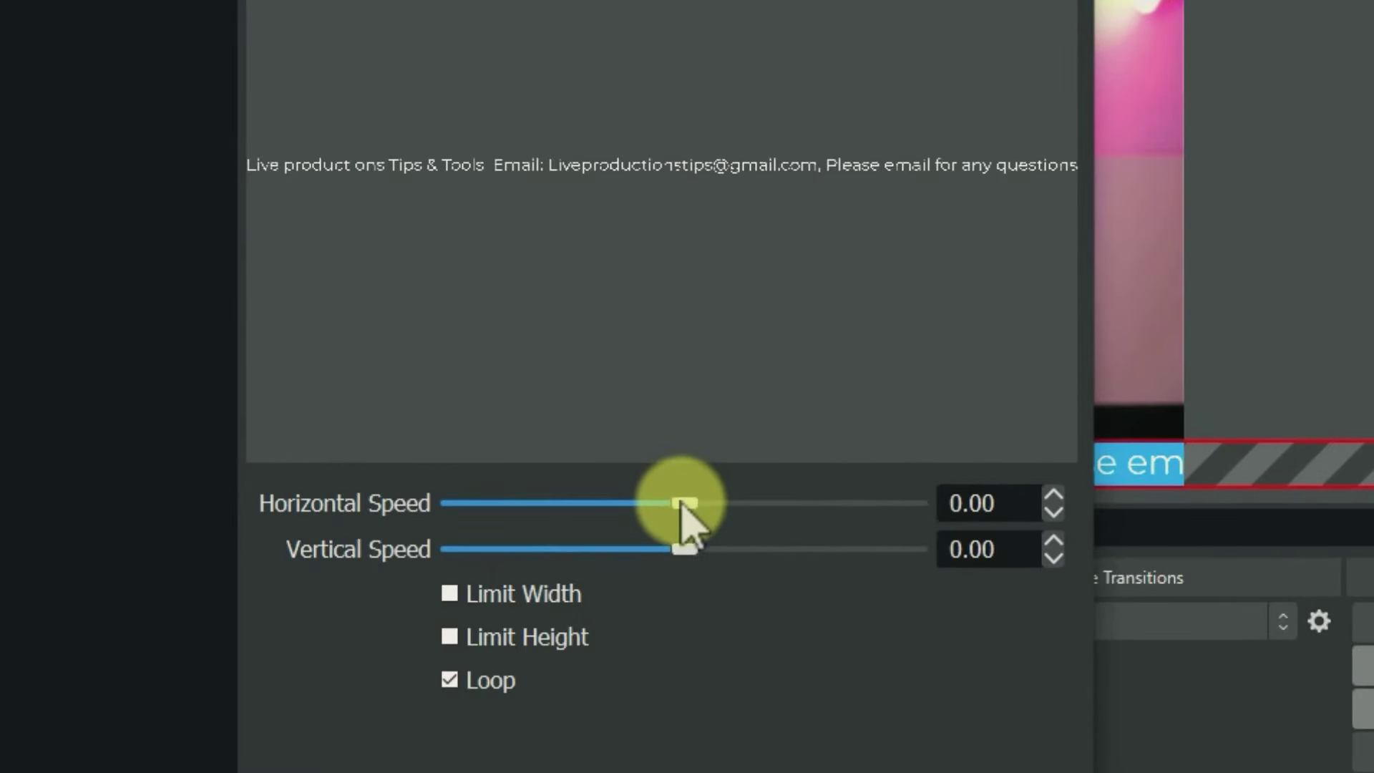
drag(681, 503, 771, 502)
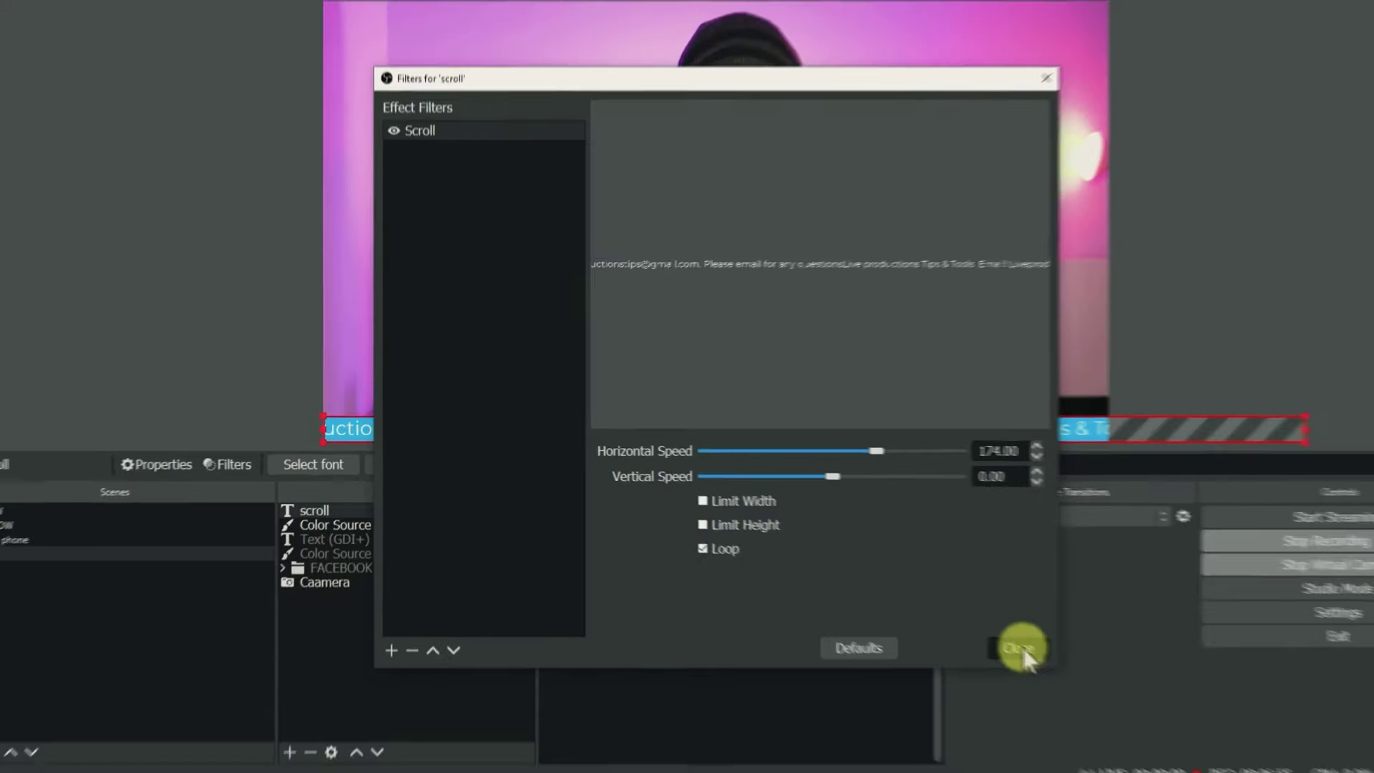
Close the Filters window and deselect the 'scroll' source in the Sources panel.
click(1114, 689)
click(432, 632)
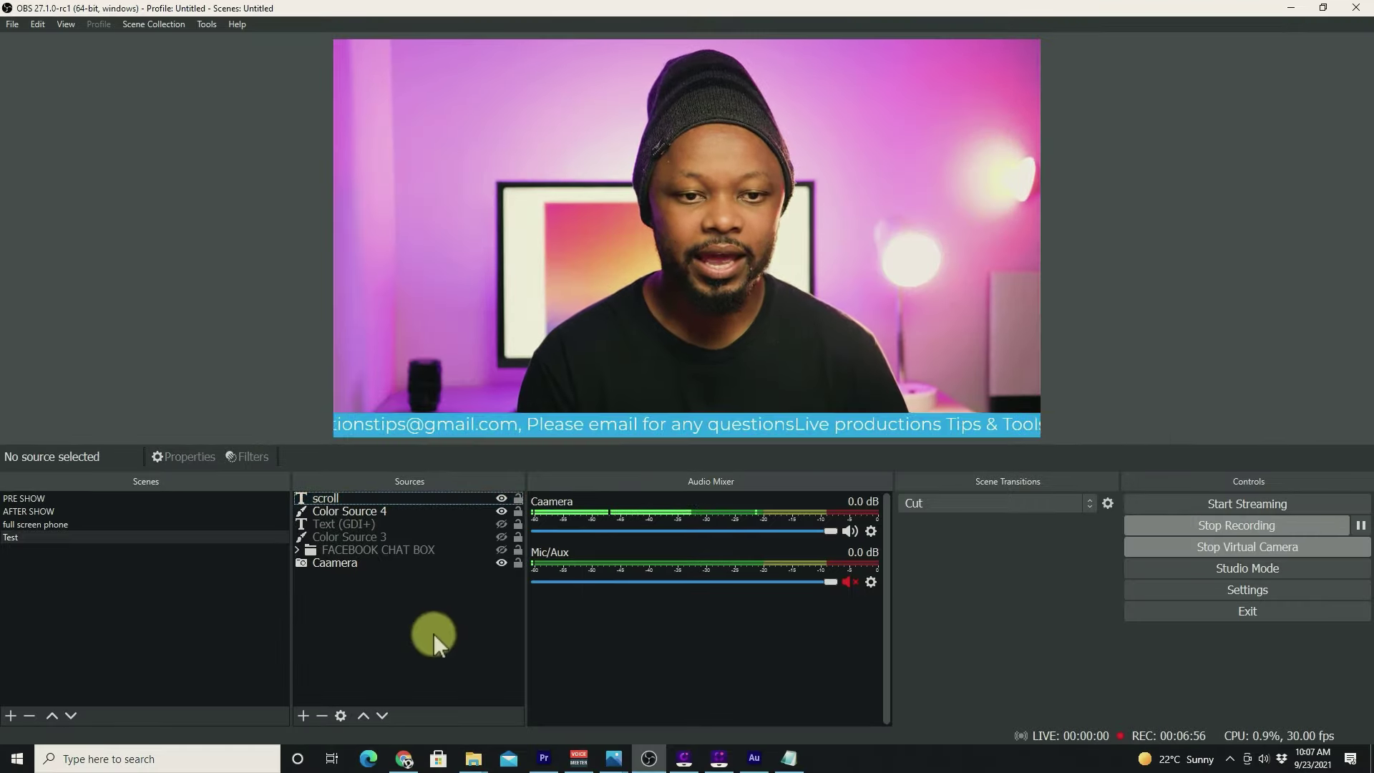